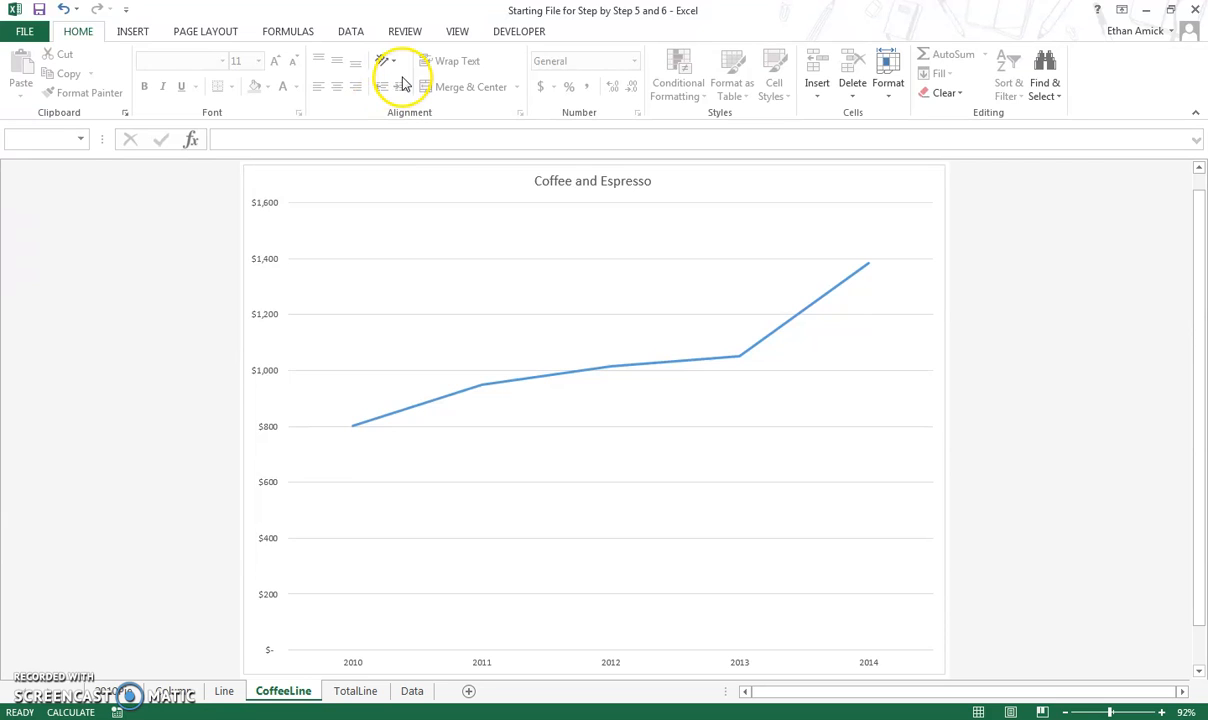
Add data labels, axis titles and a trendline to the Coffee and Espresso chart.
left_click(448, 338)
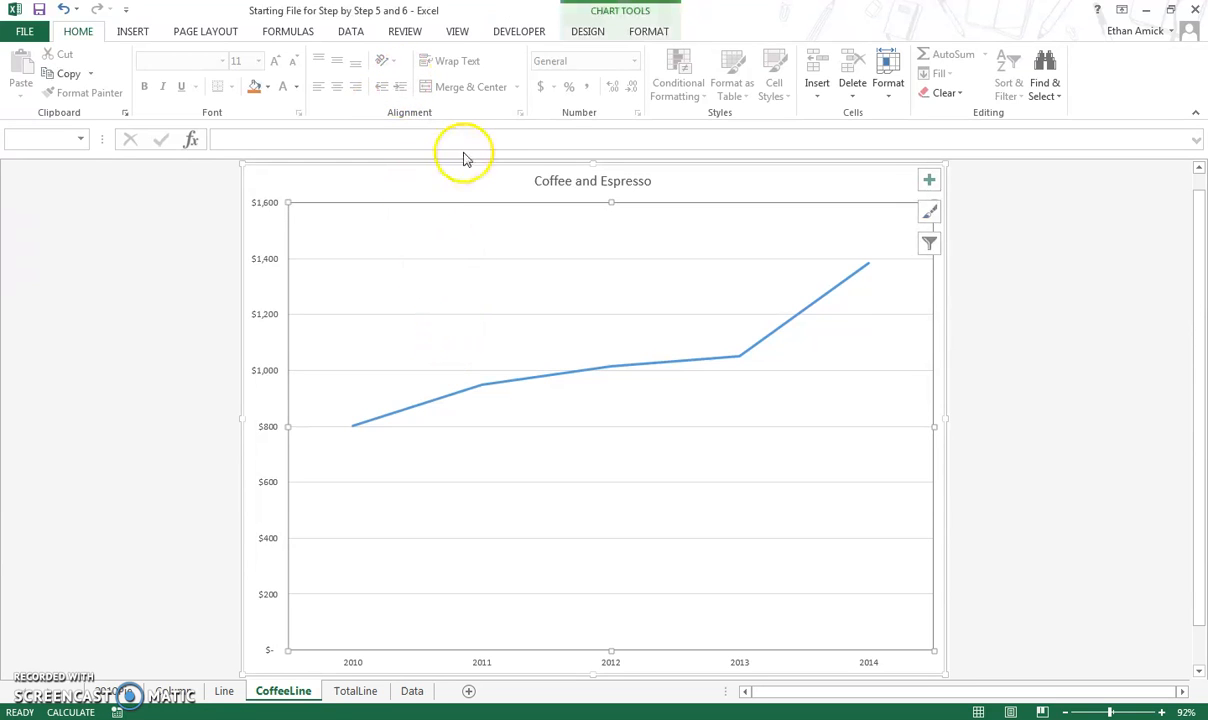
left_click(576, 36)
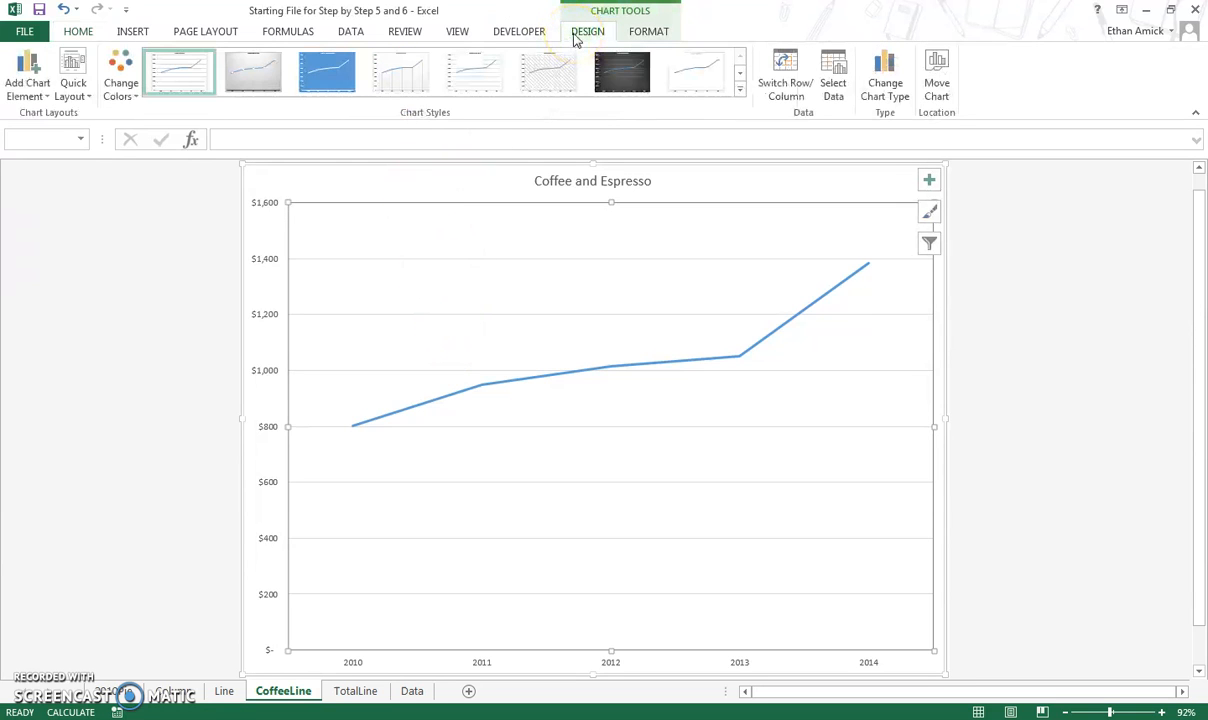
left_click(928, 186)
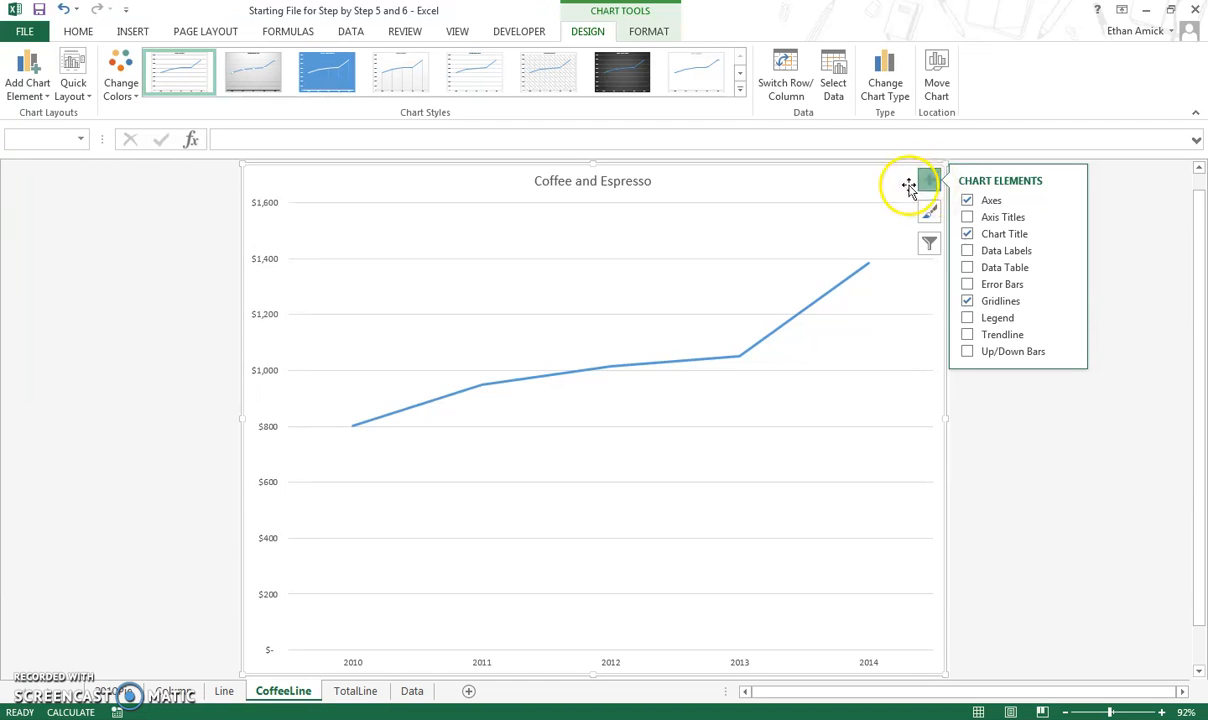
left_click(929, 182)
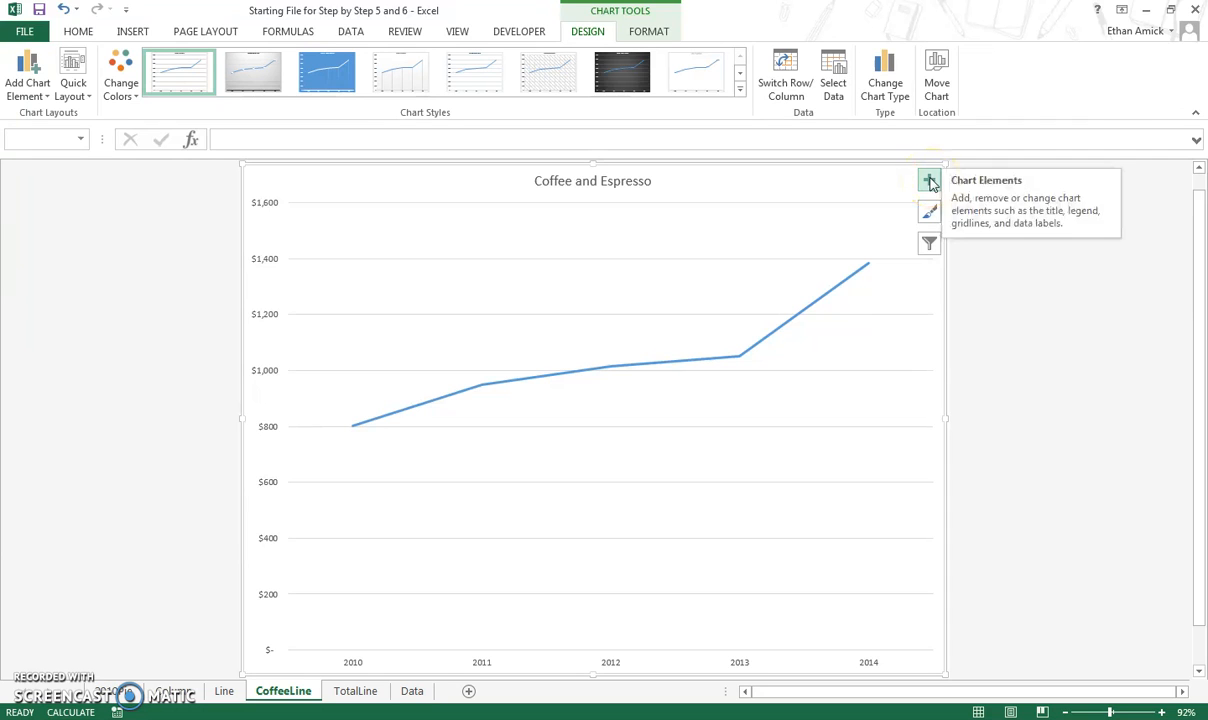
left_click(929, 182)
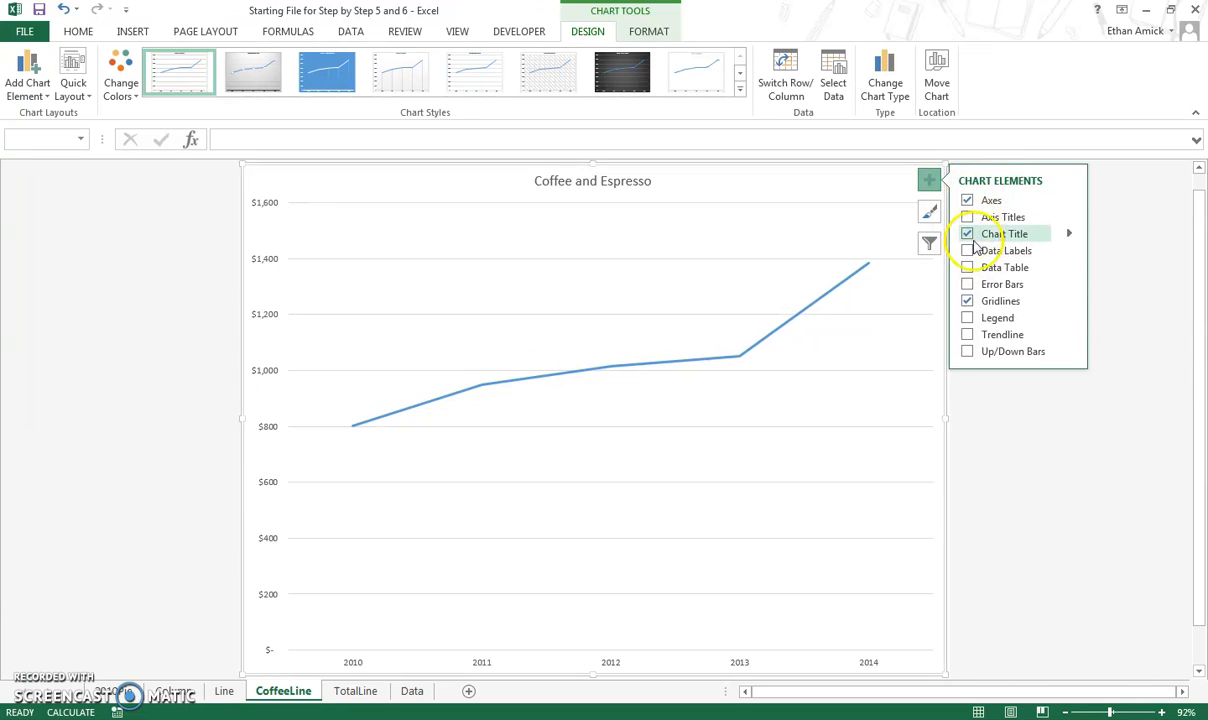
left_click(968, 250)
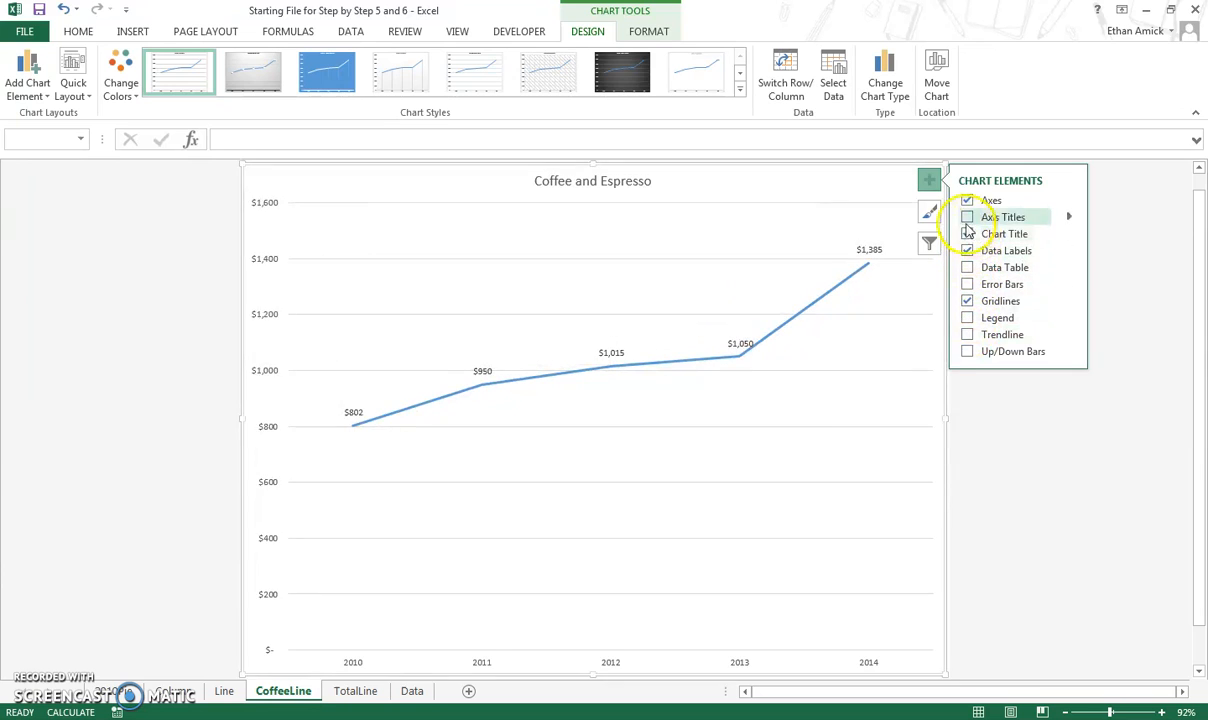
left_click(967, 217)
left_click(968, 335)
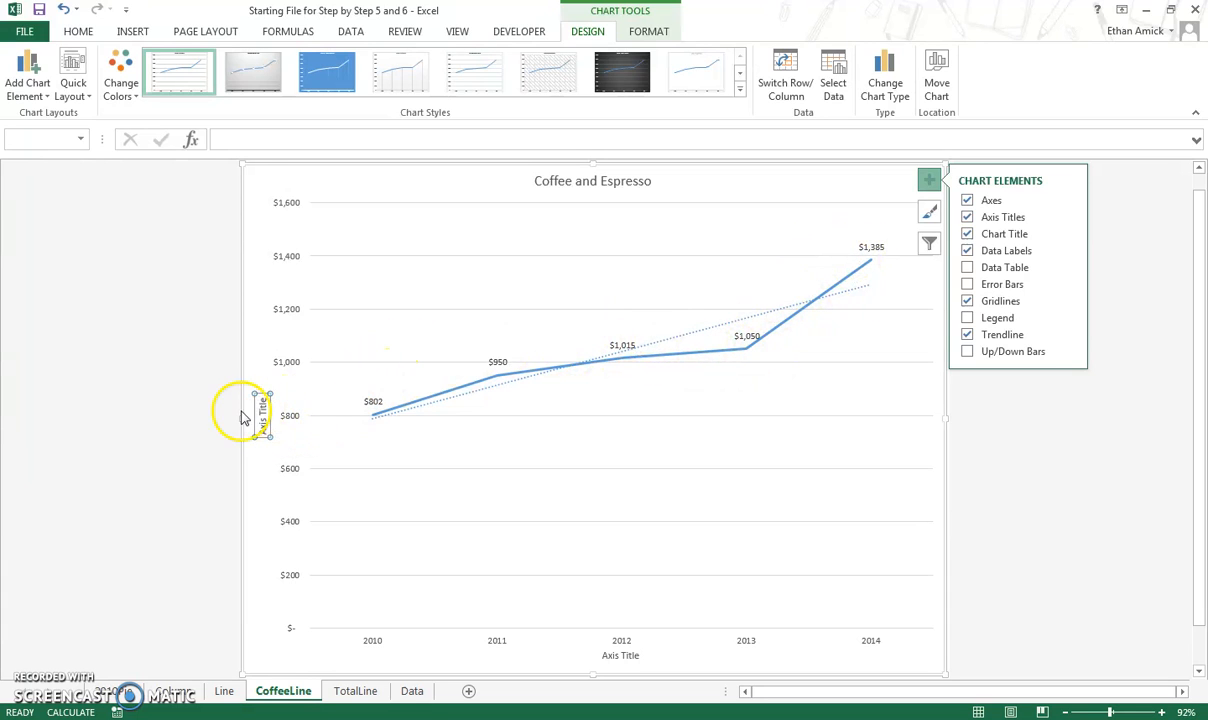
Rename the vertical axis title to "Sales (in $)".
double_click(262, 412)
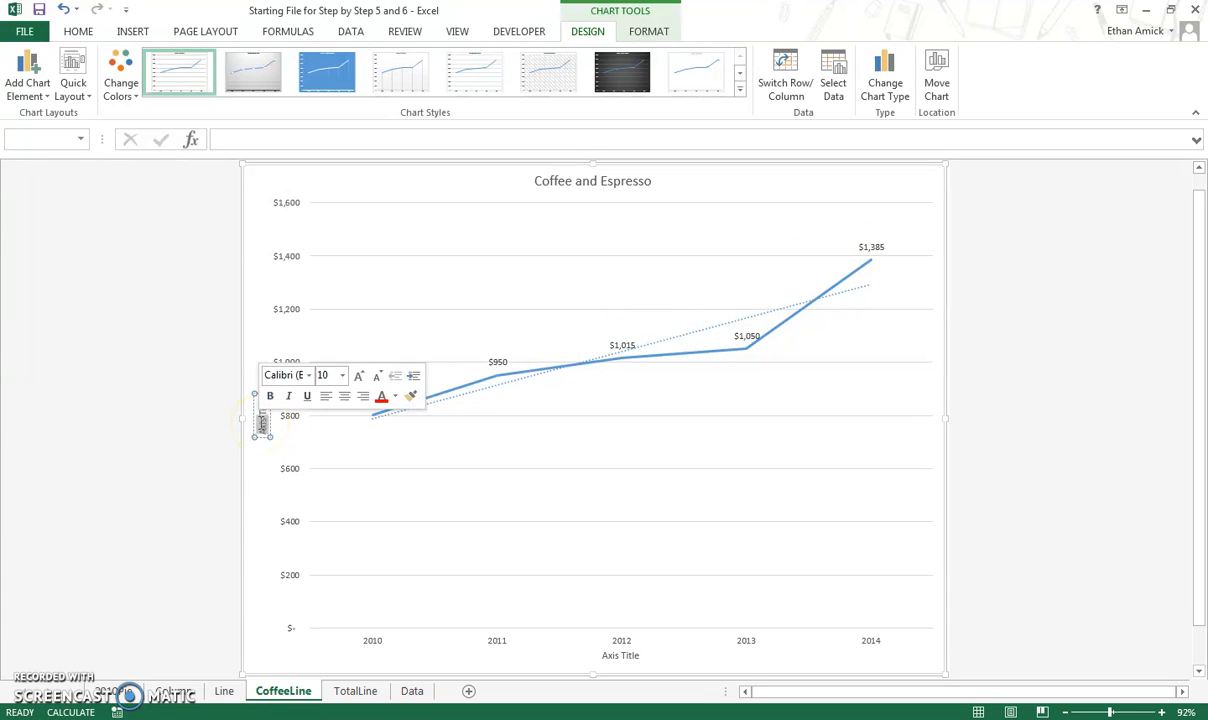
left_click(257, 414)
left_click_drag(264, 400, 264, 456)
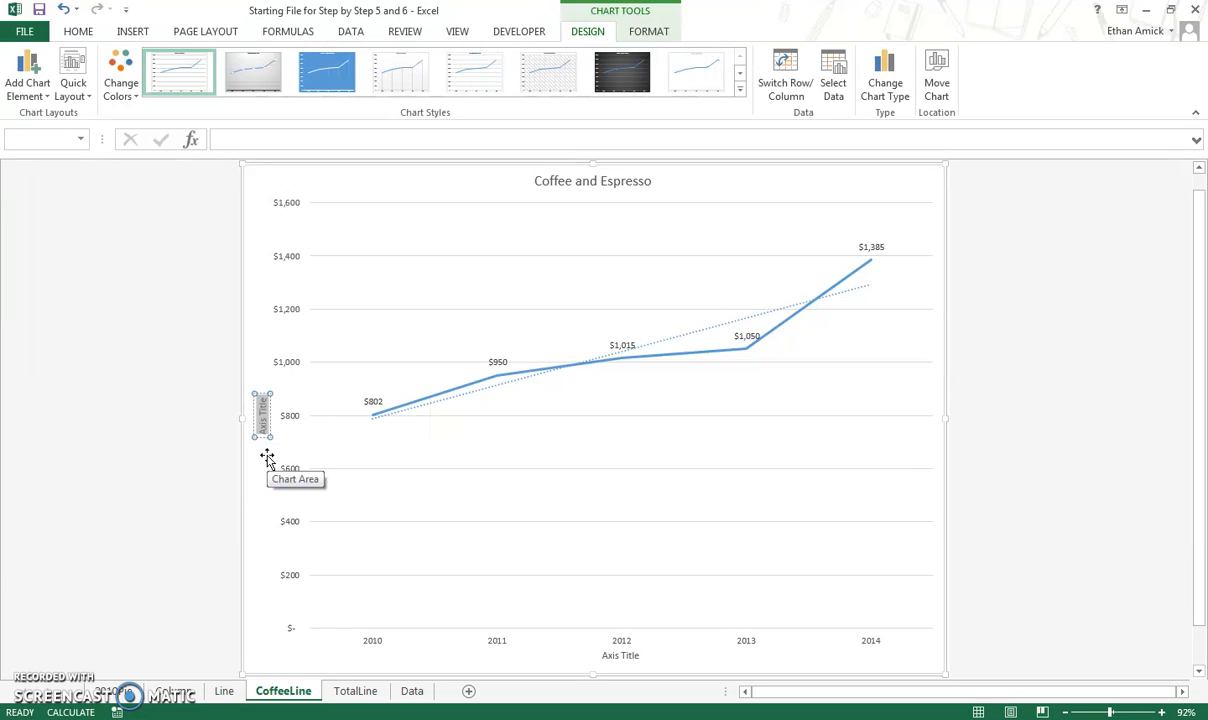
type("Sales (in $")
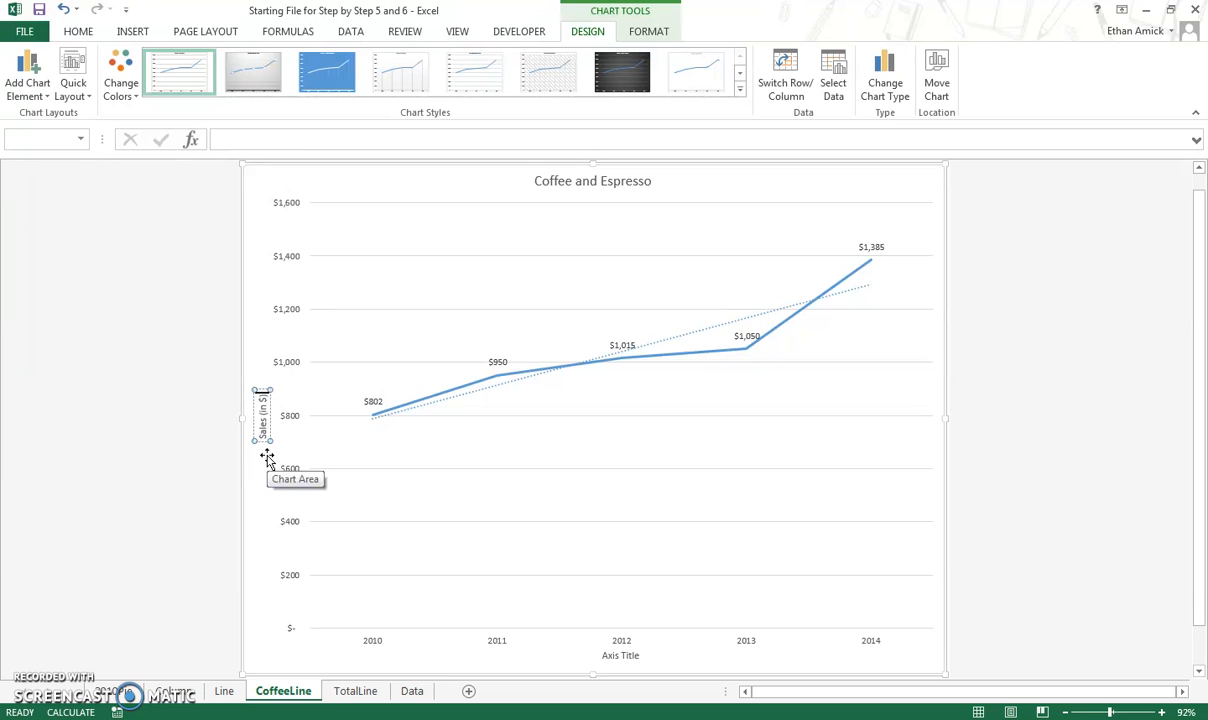
Rename the horizontal axis title to "Years since Opening".
double_click(620, 653)
left_click(620, 653)
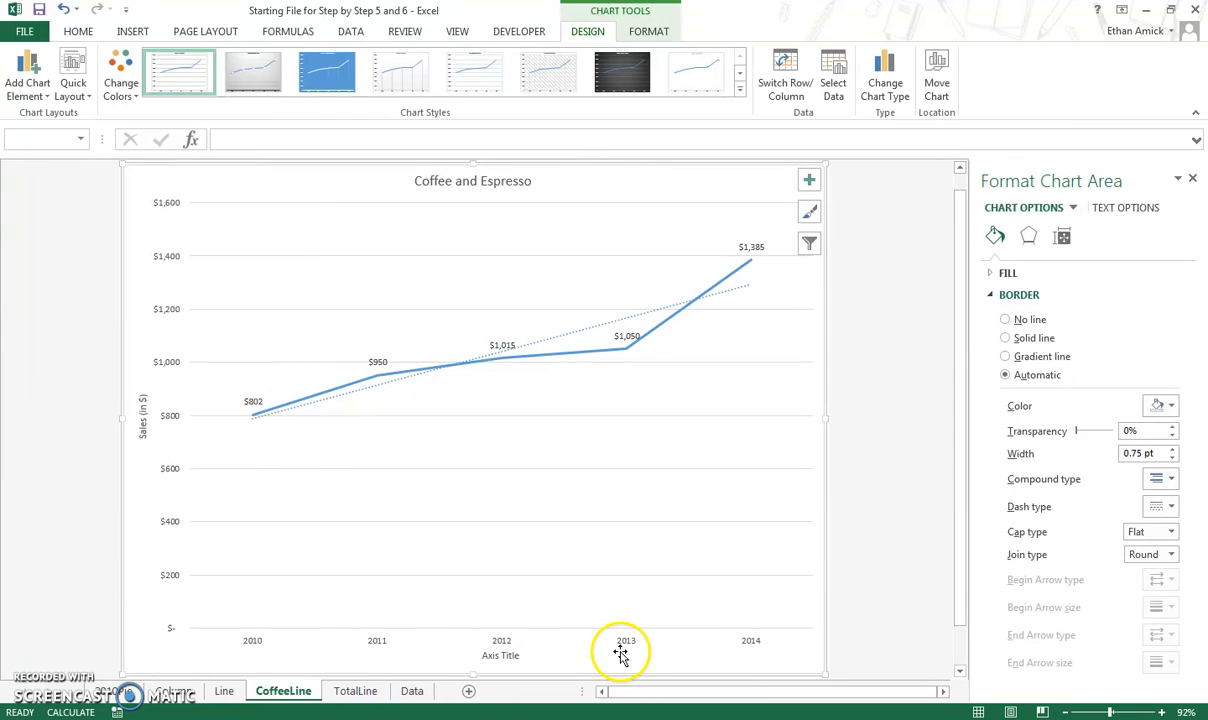
left_click(508, 656)
double_click(511, 655)
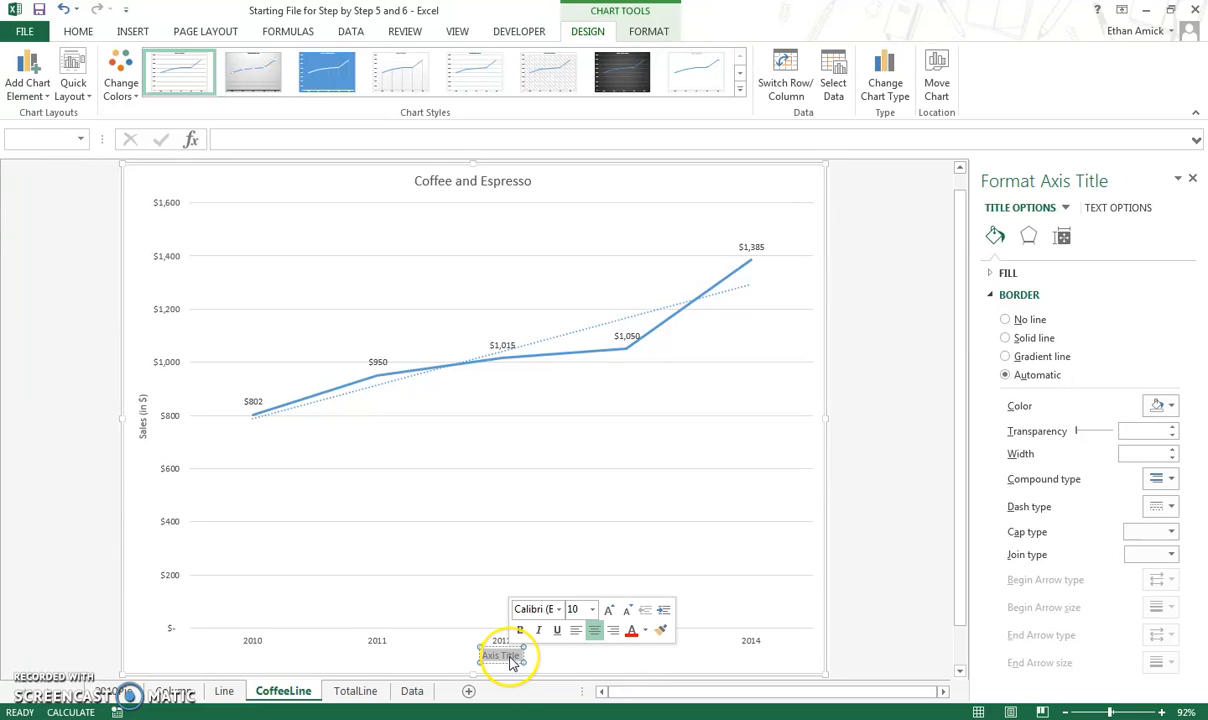
type("YEar")
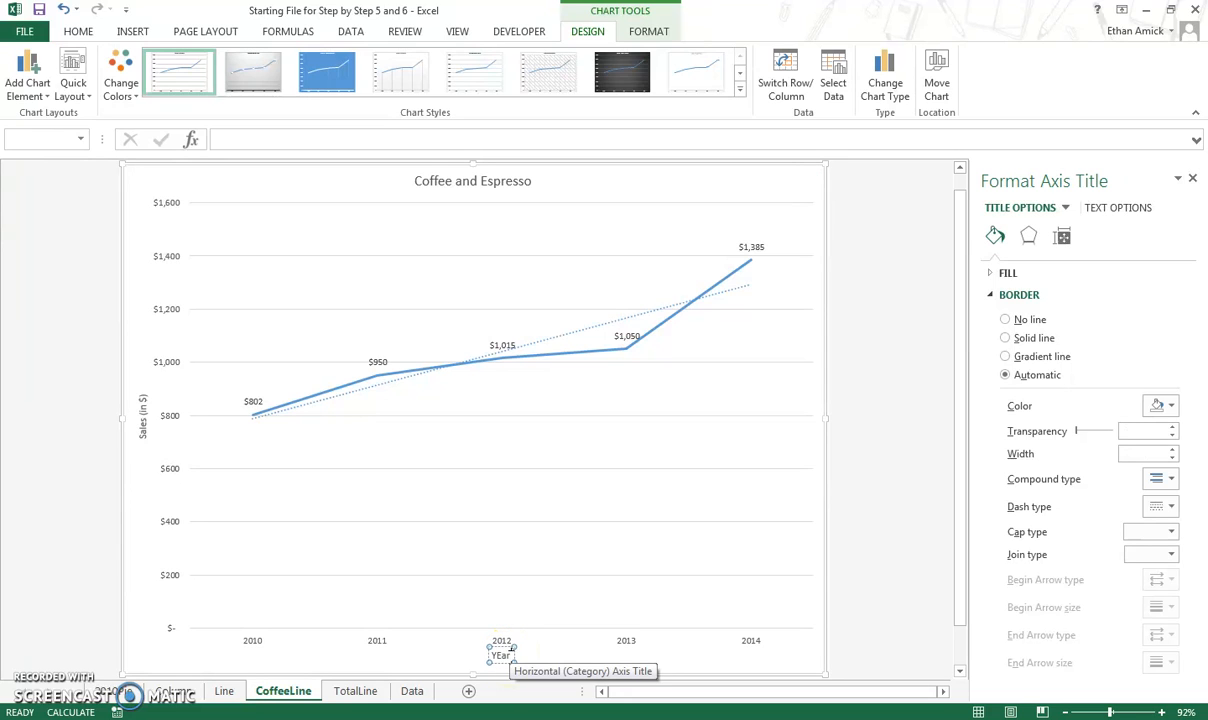
key("BackSpace")
type("ea")
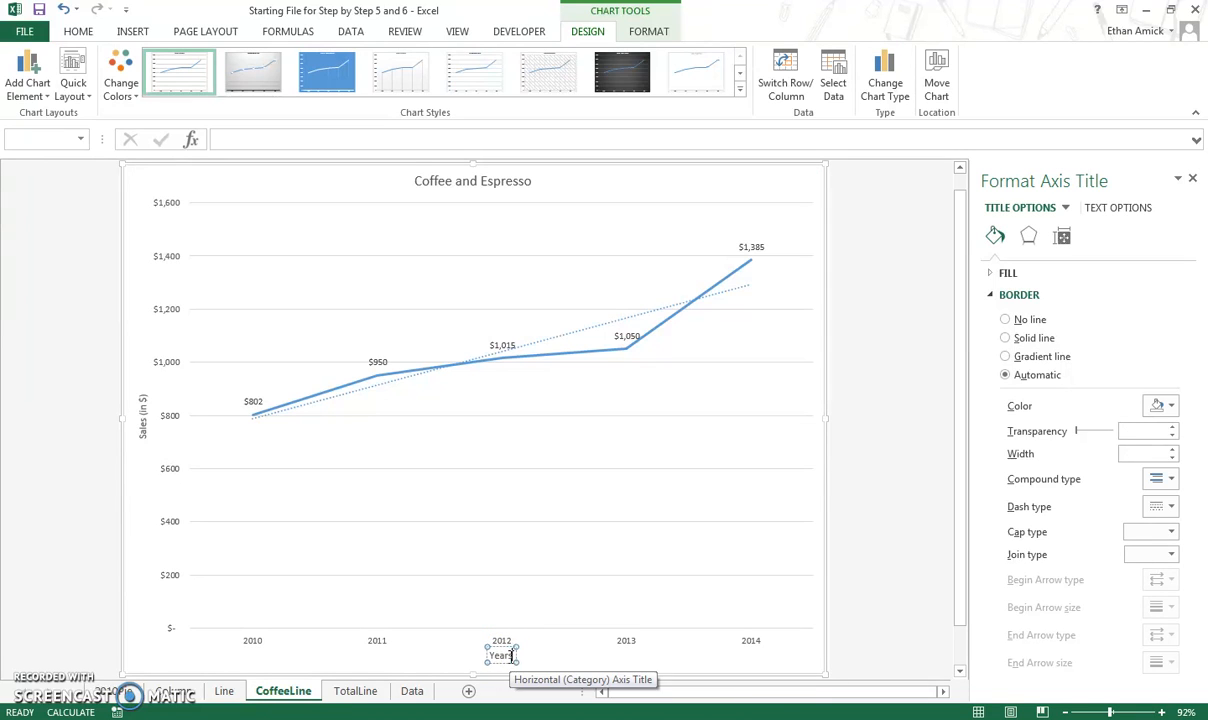
type("rs since Opening")
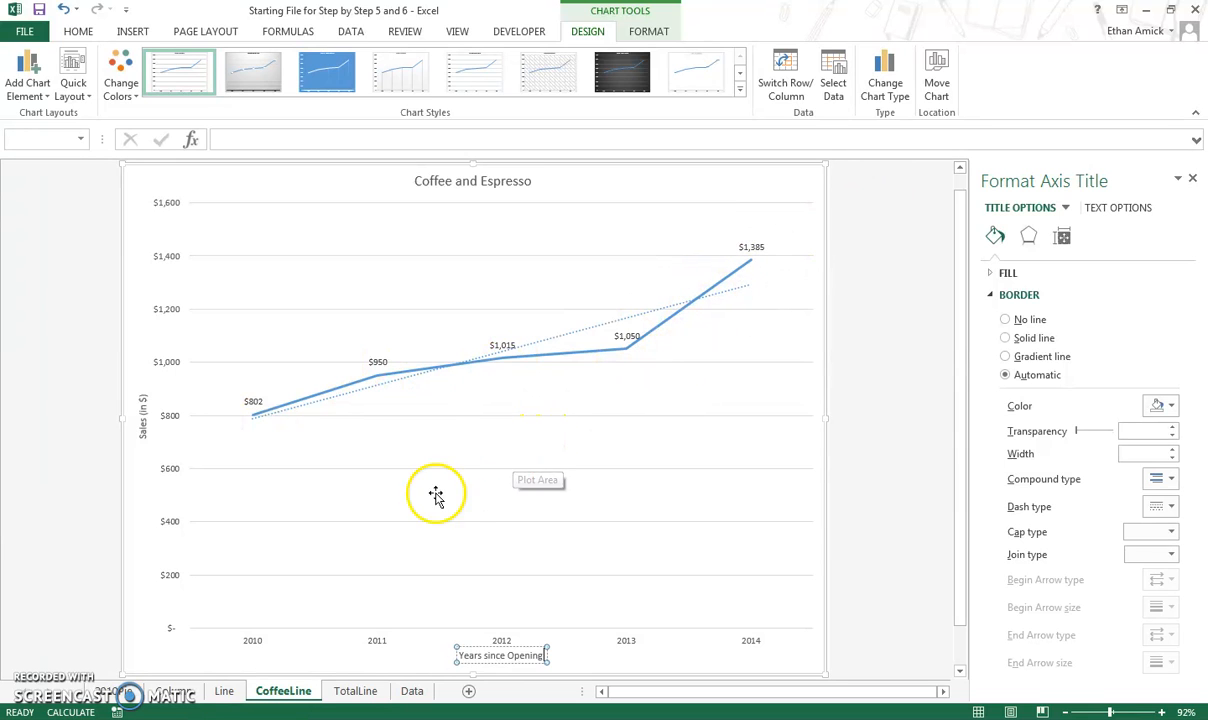
On the TotalLine sheet, apply the fourth chart style and a green colour palette to the Total Sales chart.
left_click(356, 690)
left_click(337, 692)
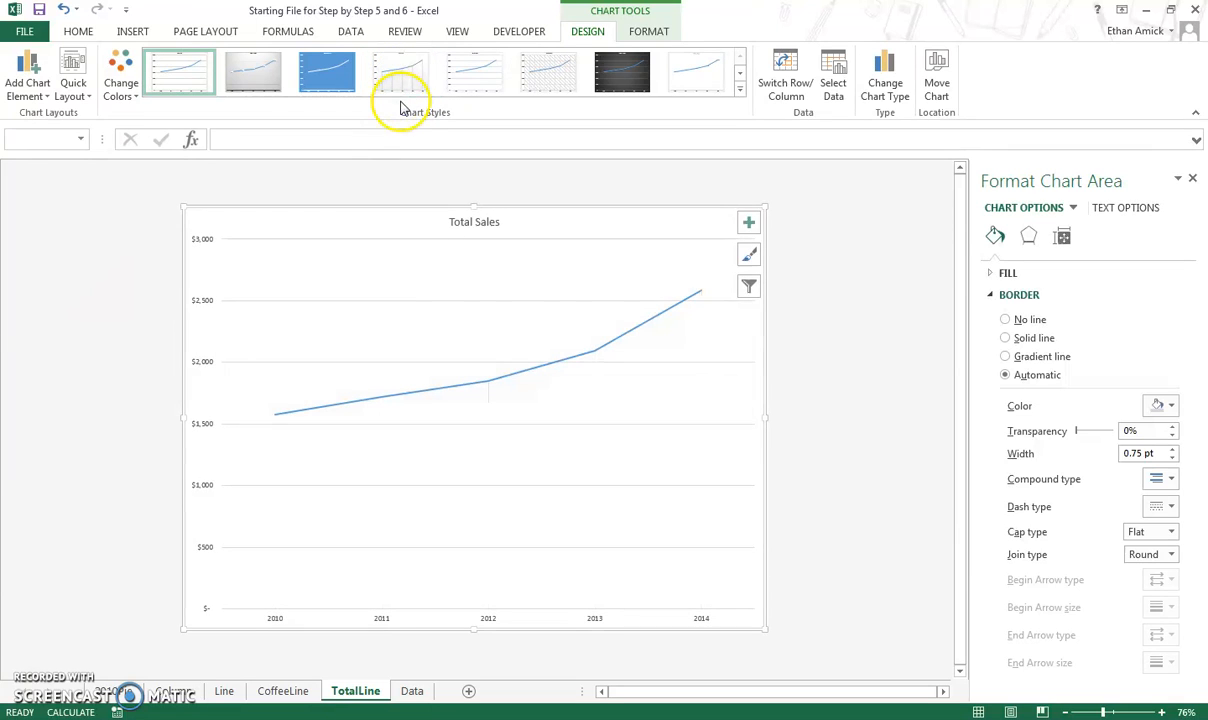
left_click(399, 68)
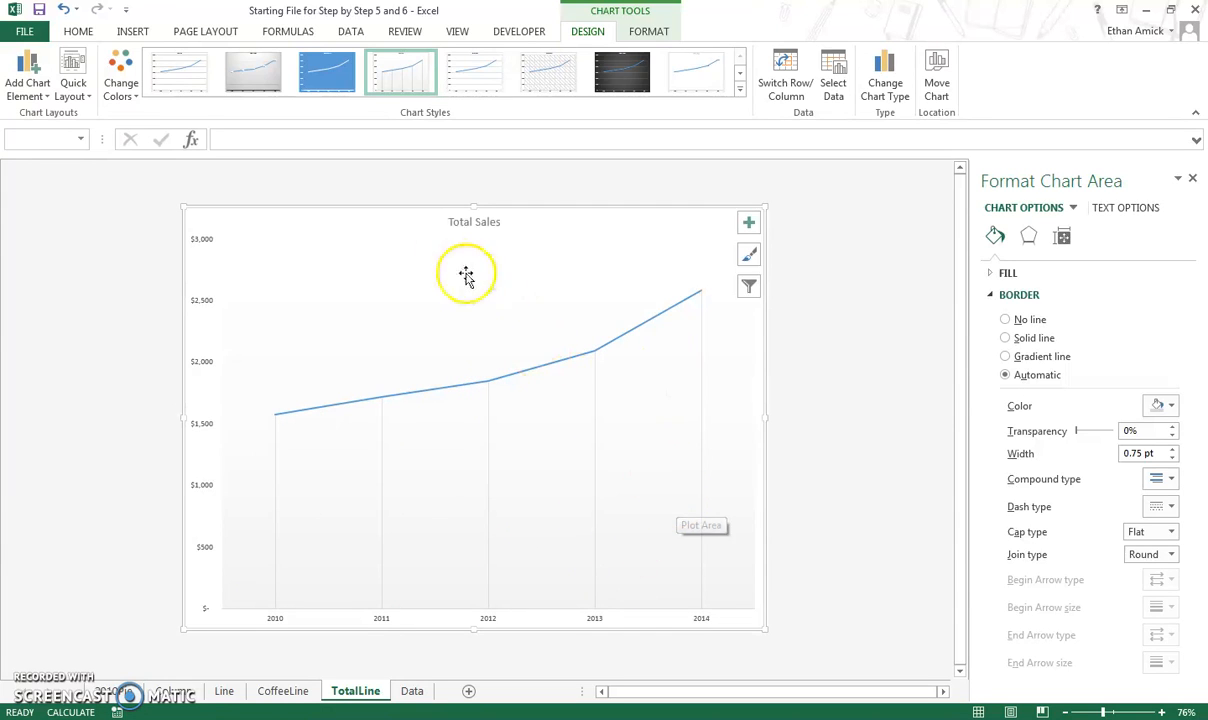
left_click(120, 92)
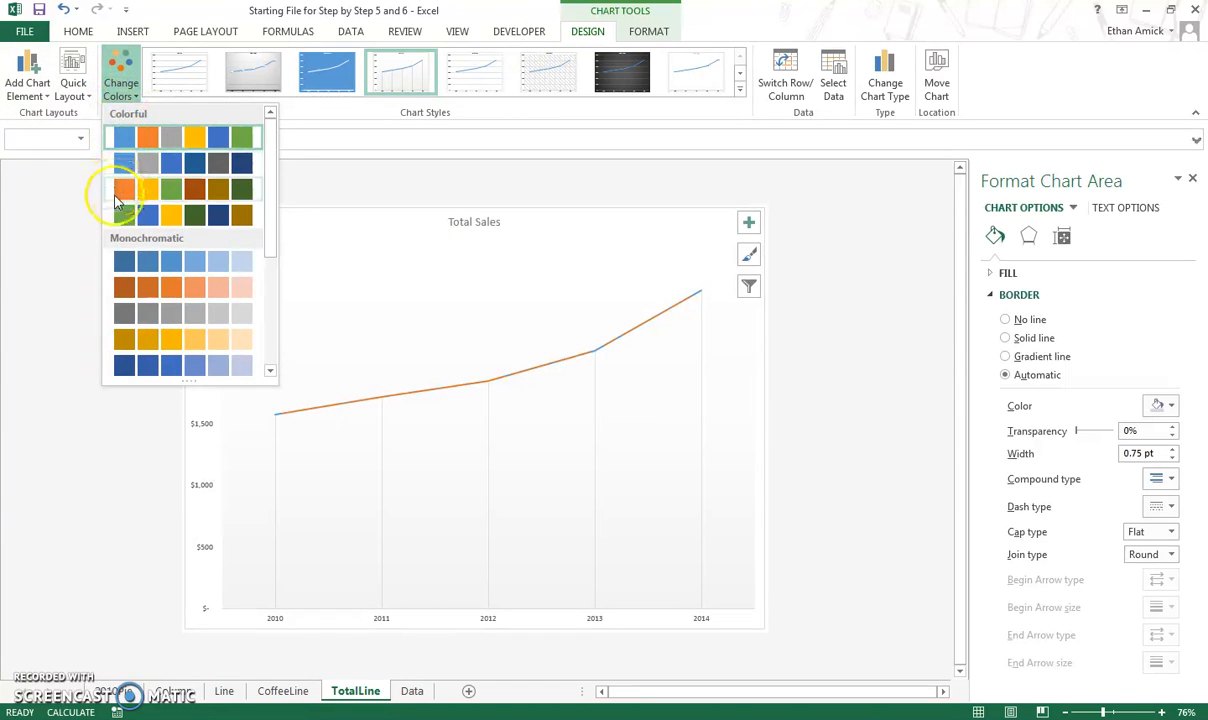
left_click(120, 224)
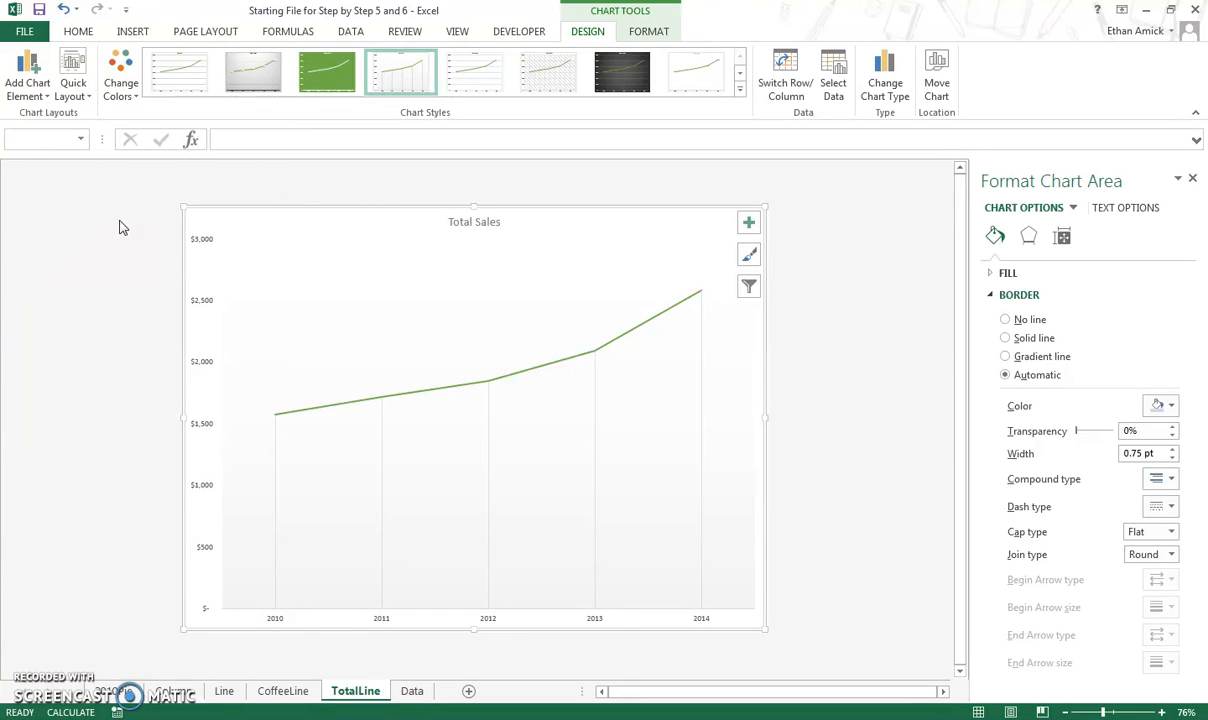
Change the Total Sales chart's data range to =Data!$A$2:$E$2,Data!$A$8:$E$8 so it excludes 2014.
left_click(830, 85)
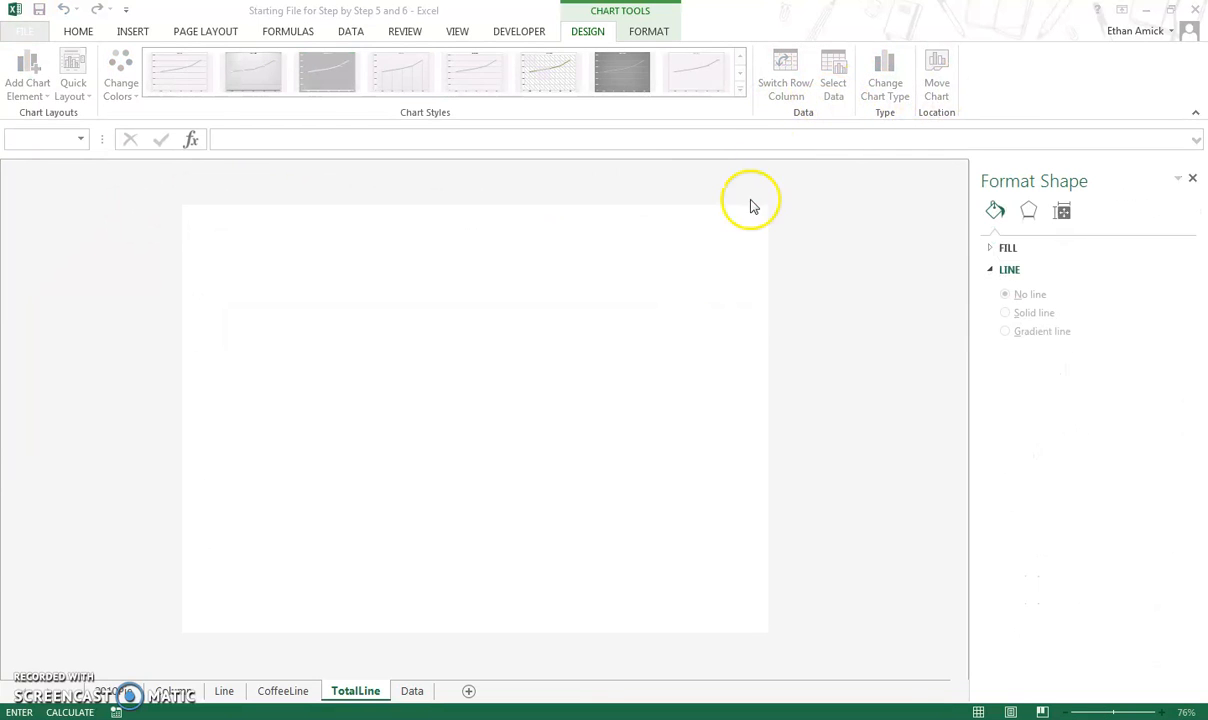
left_click(449, 354)
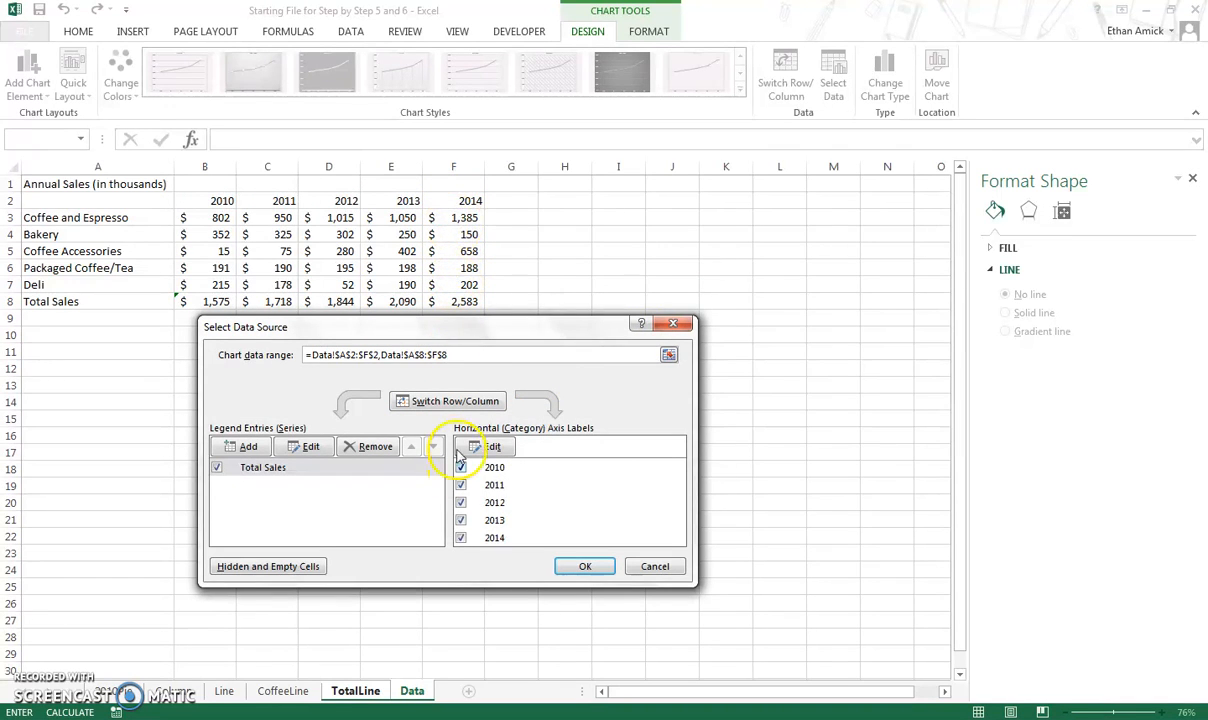
left_click(425, 367)
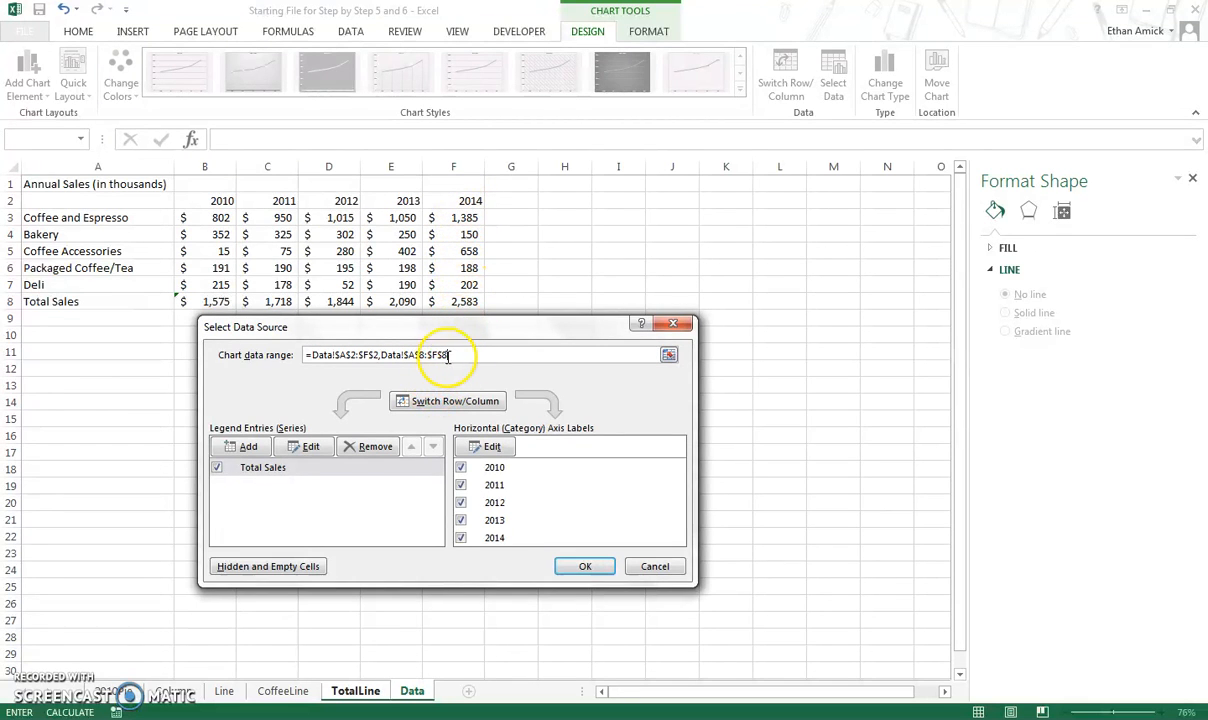
left_click_drag(442, 354, 414, 354)
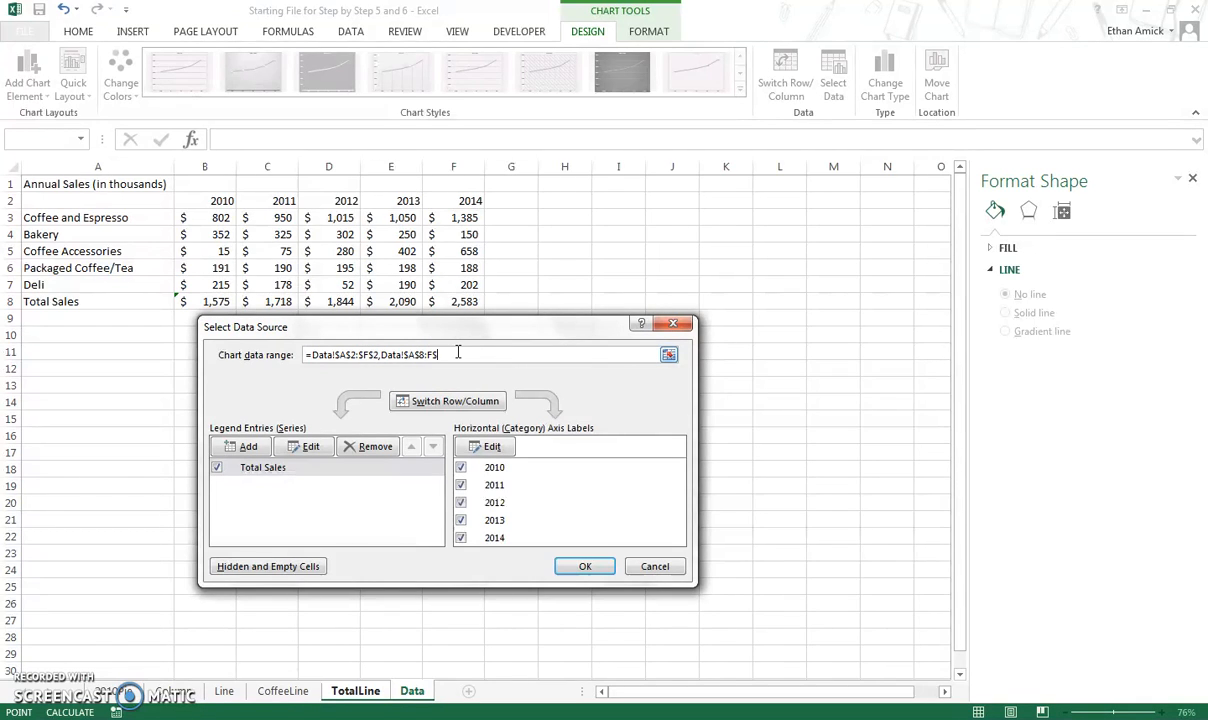
left_click(447, 354)
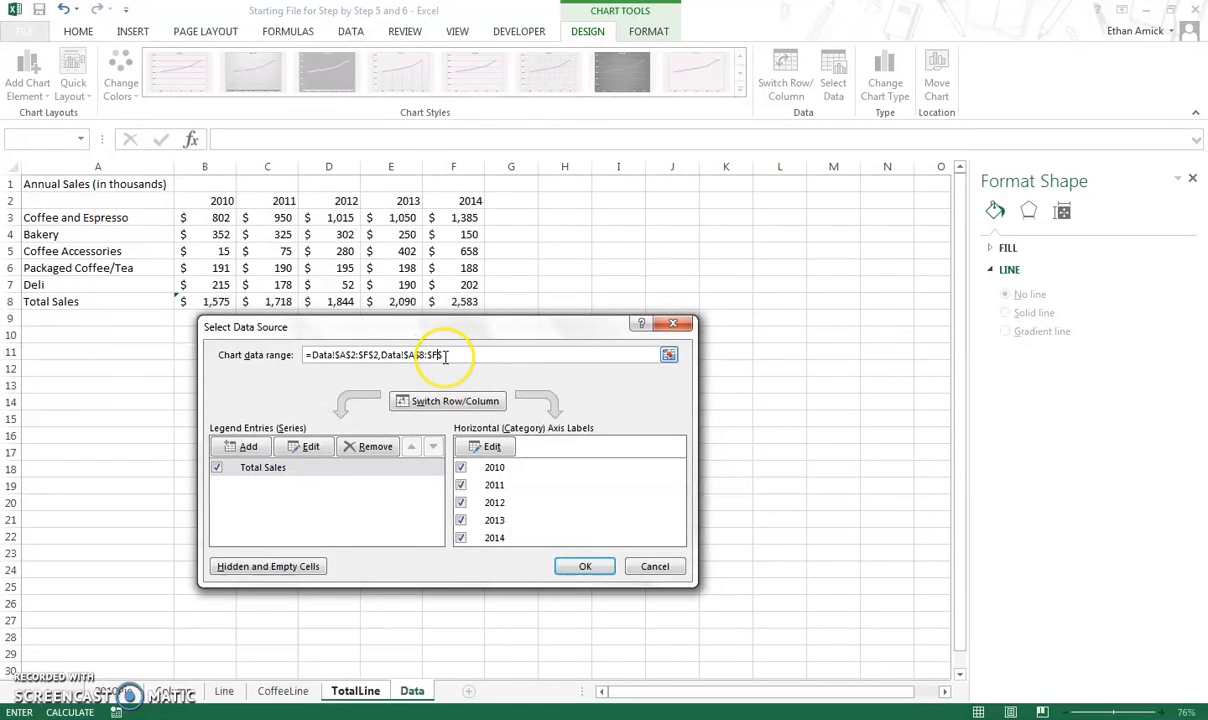
left_click(456, 355)
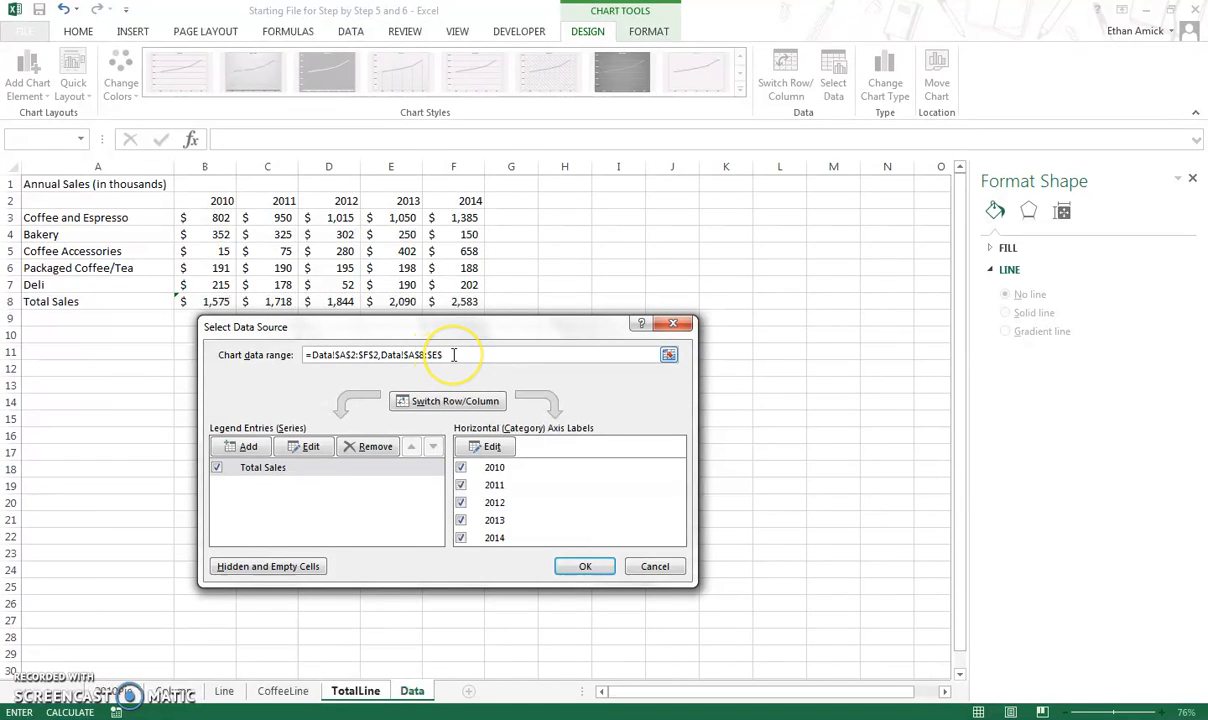
left_click(370, 355)
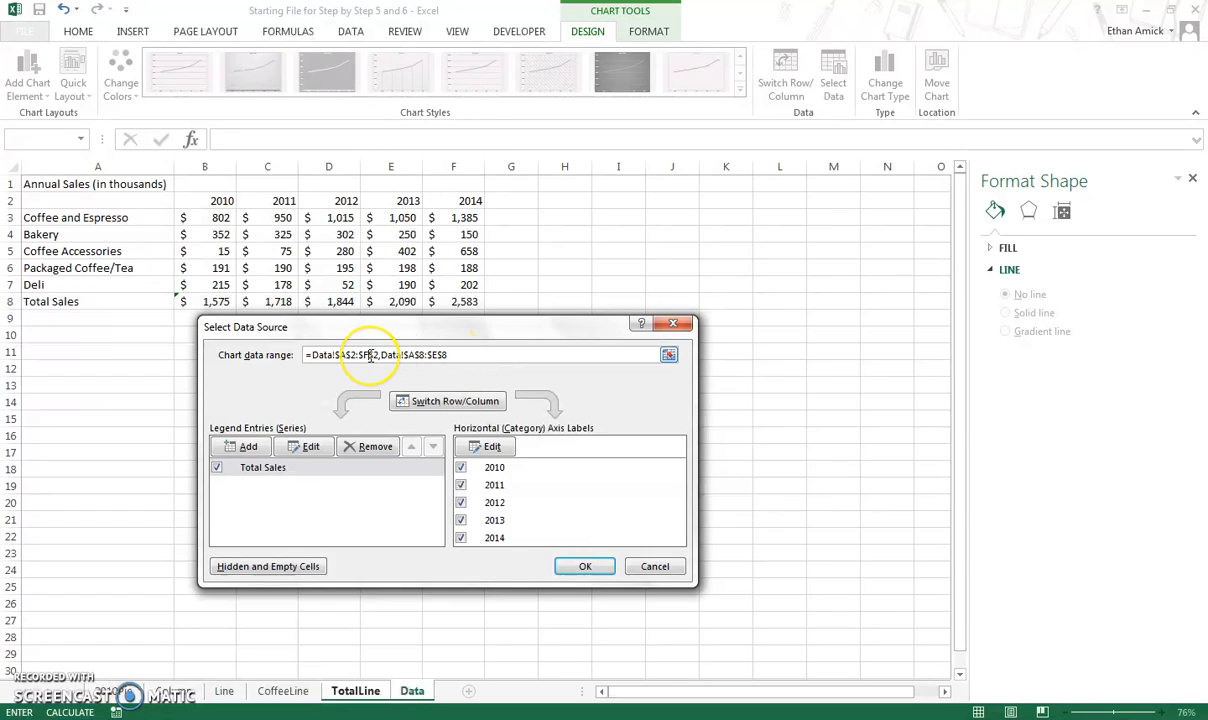
key("BackSpace")
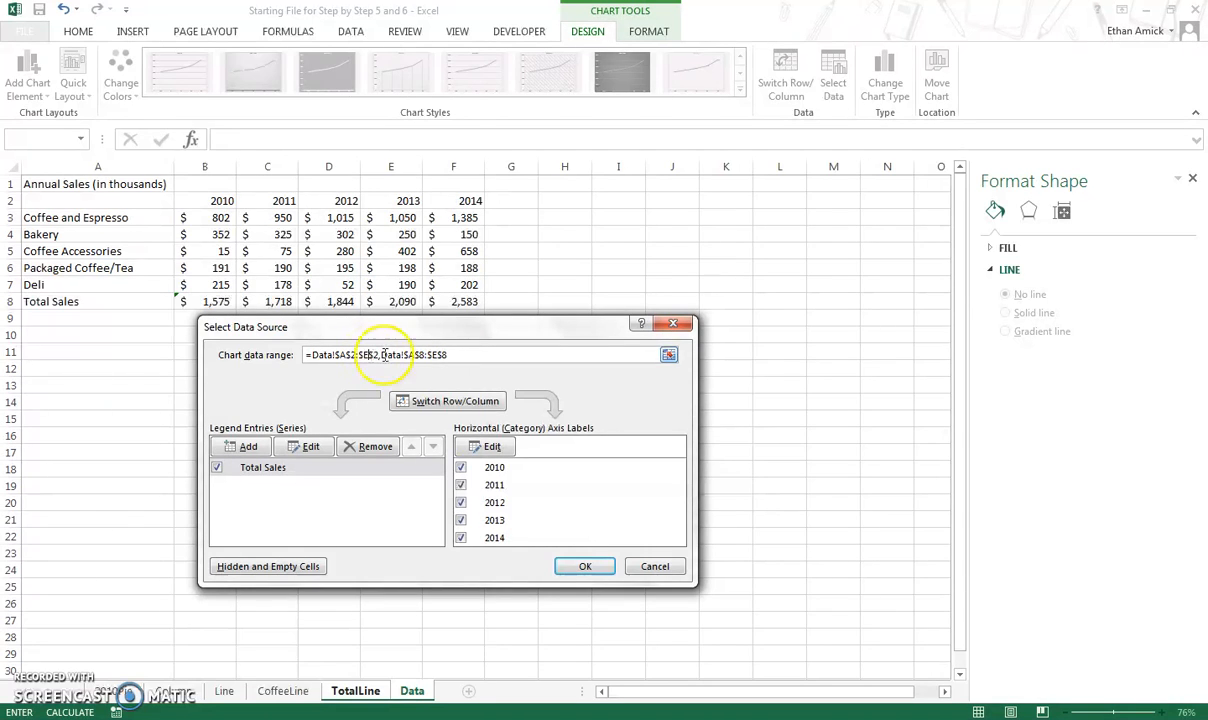
left_click(584, 568)
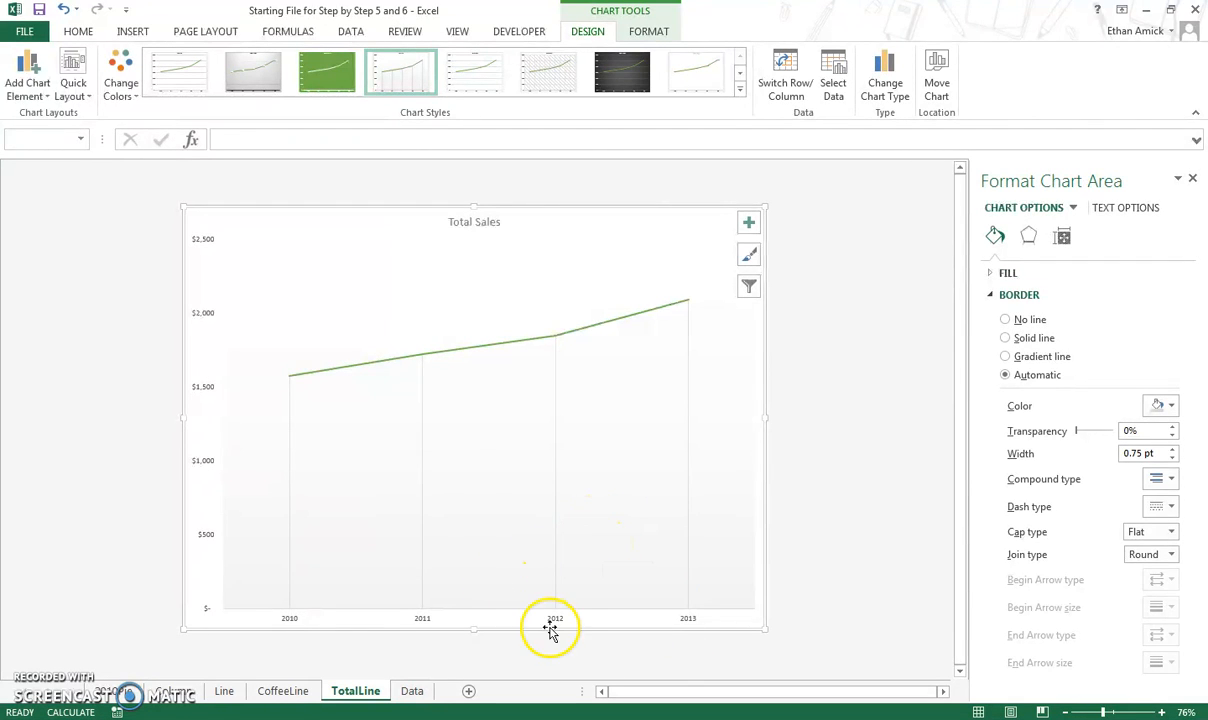
On the Line sheet, switch the chart's rows and columns.
left_click(226, 691)
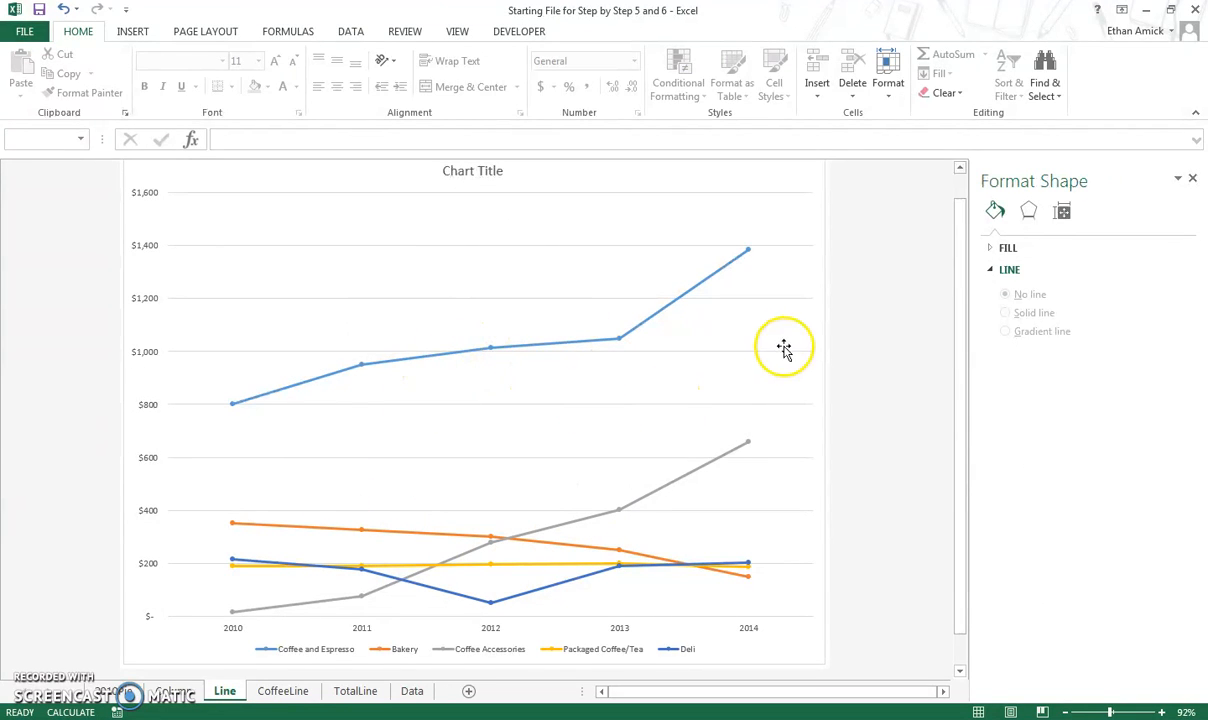
scroll(868, 372, "up", 1)
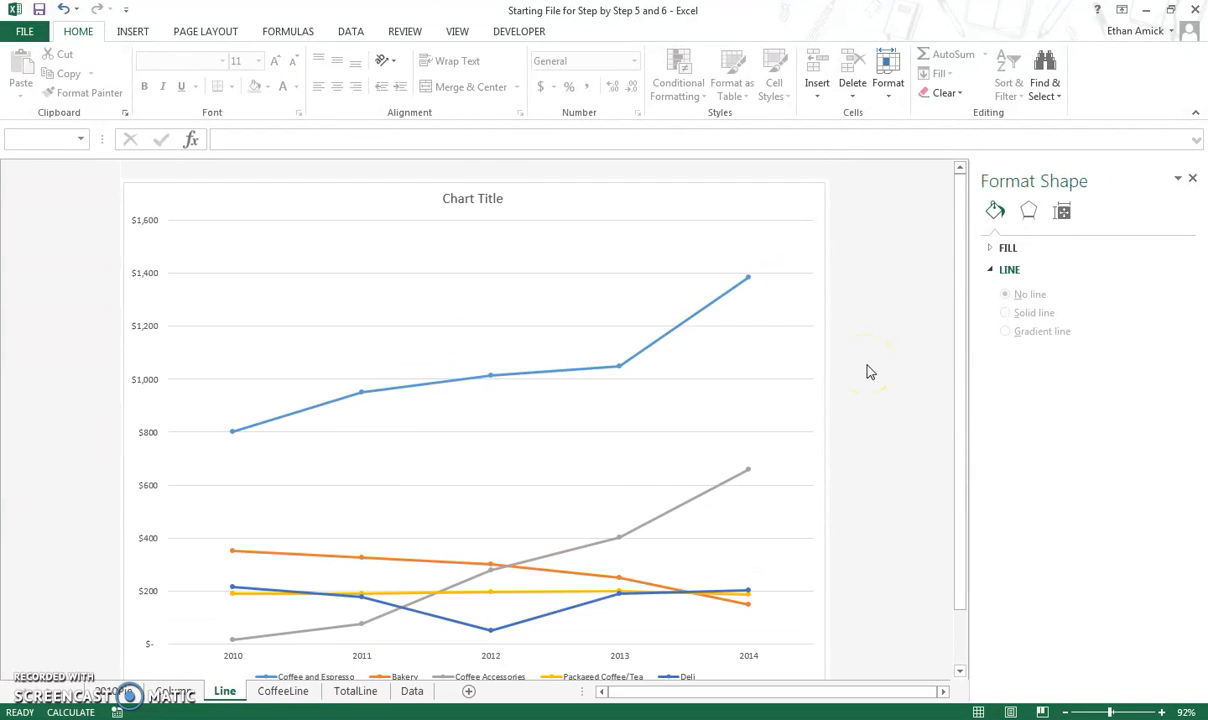
scroll(868, 372, "down", 1)
scroll(870, 372, "down", 1)
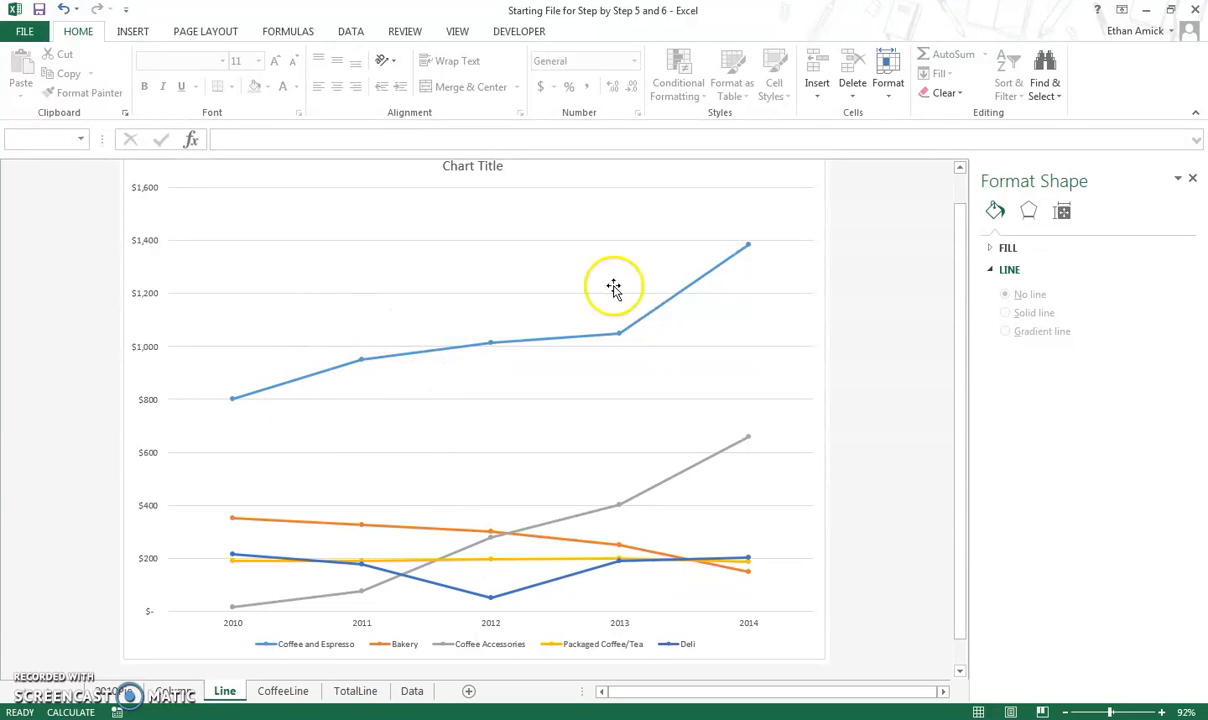
scroll(853, 376, "up", 1)
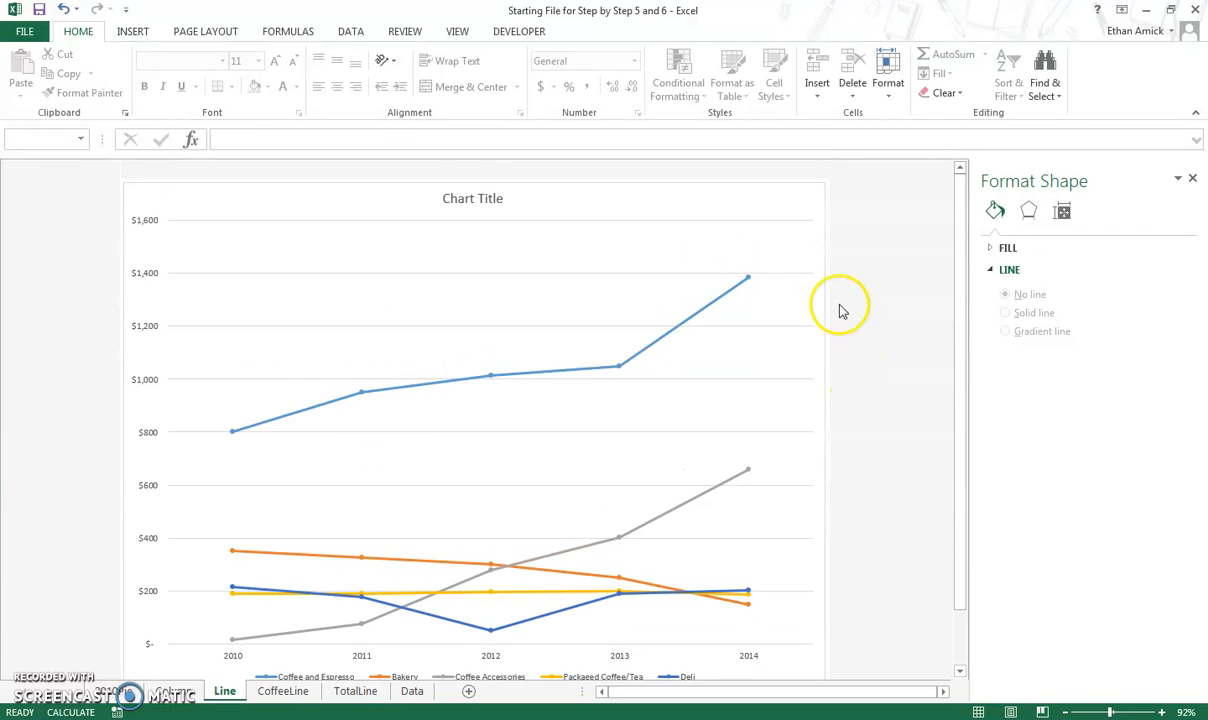
left_click(818, 211)
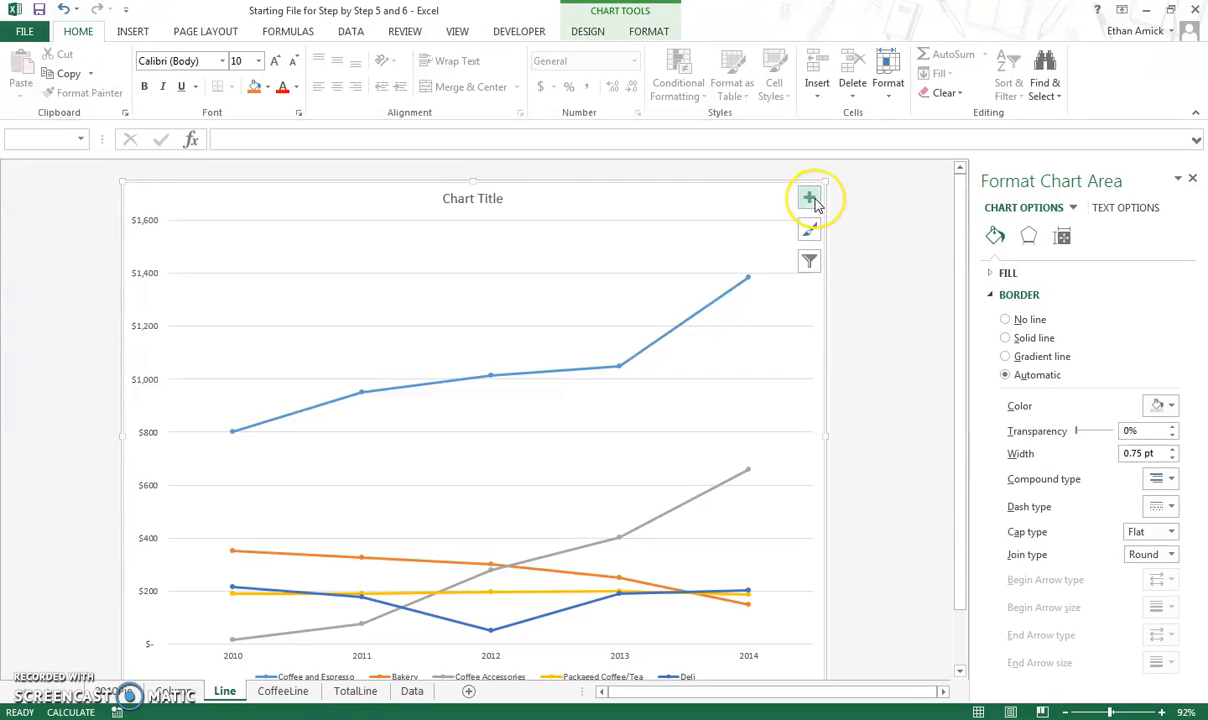
left_click(810, 199)
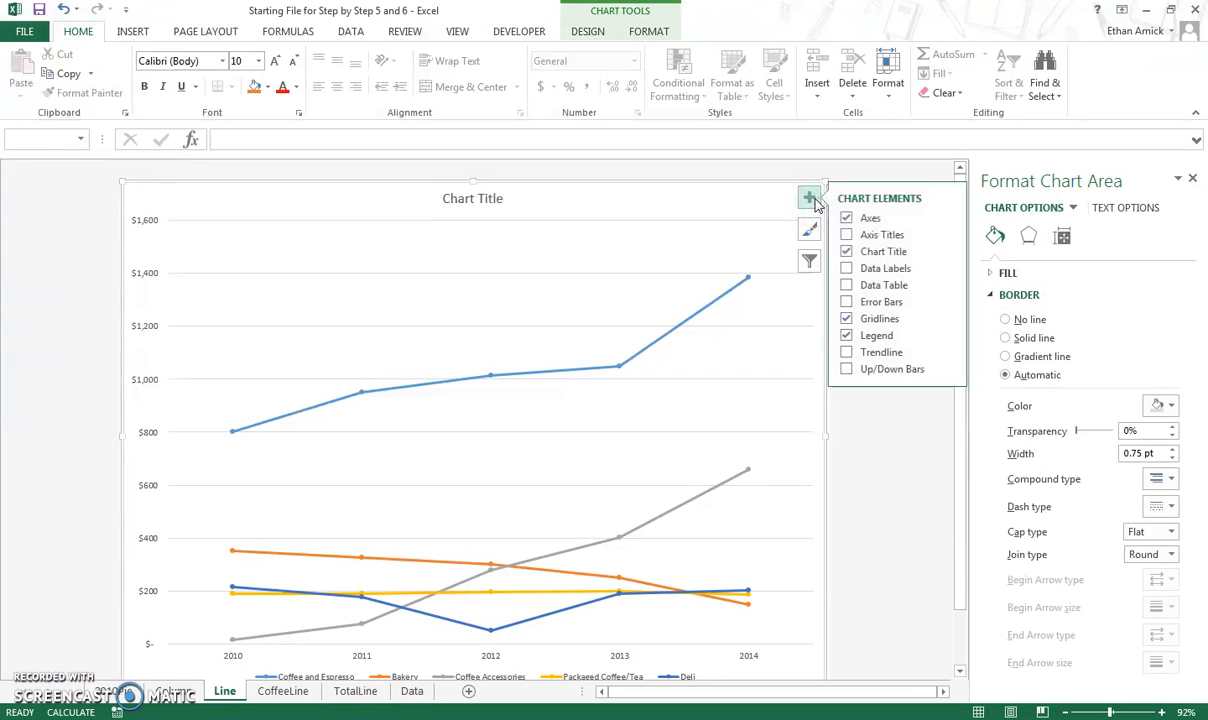
left_click(590, 33)
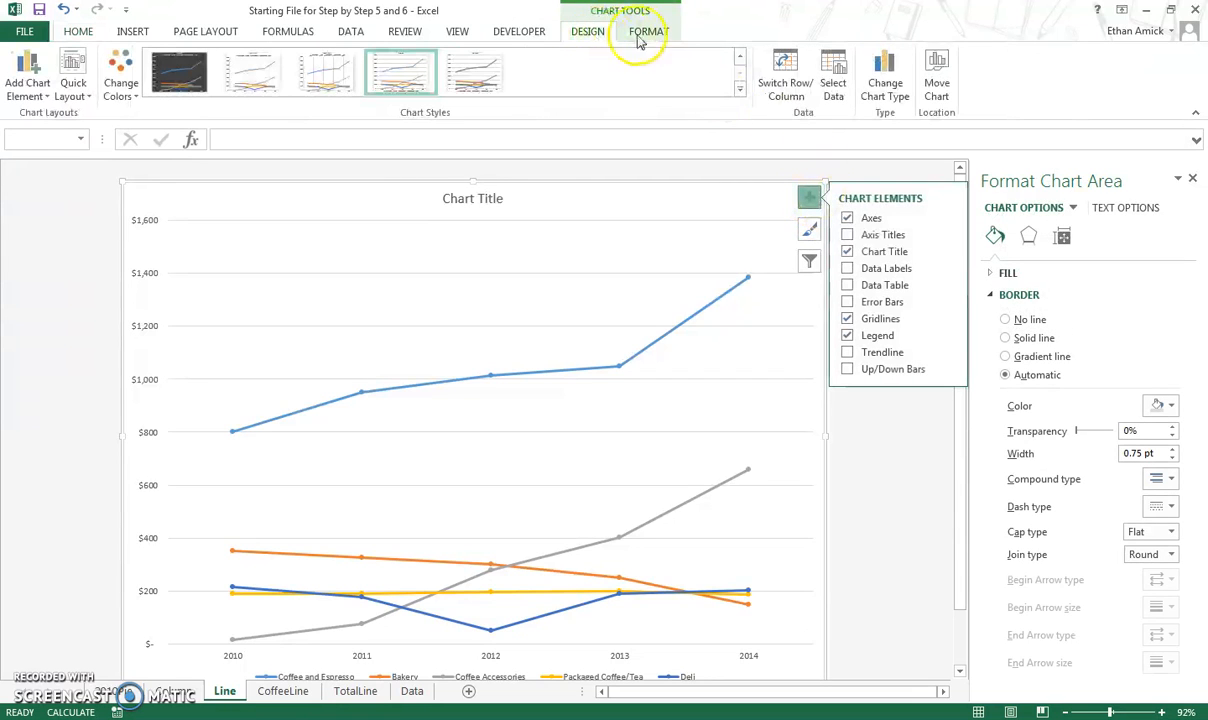
left_click(805, 99)
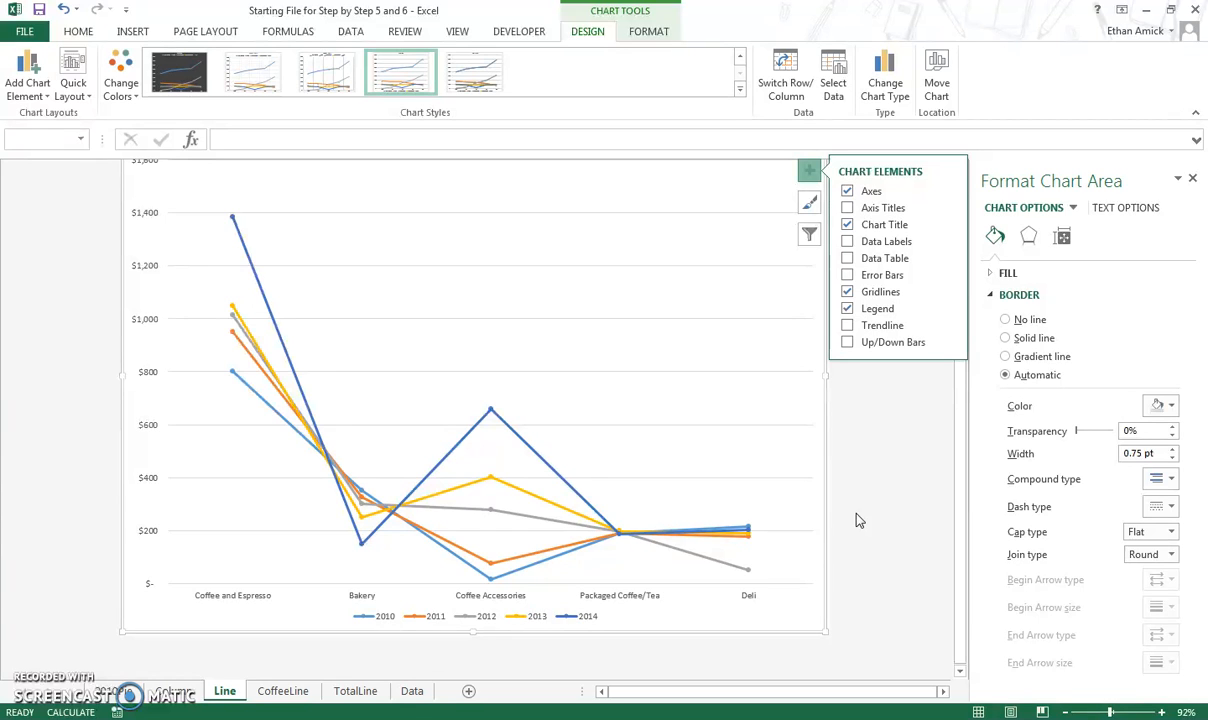
Add data labels to the Line sheet's chart.
left_click(869, 243)
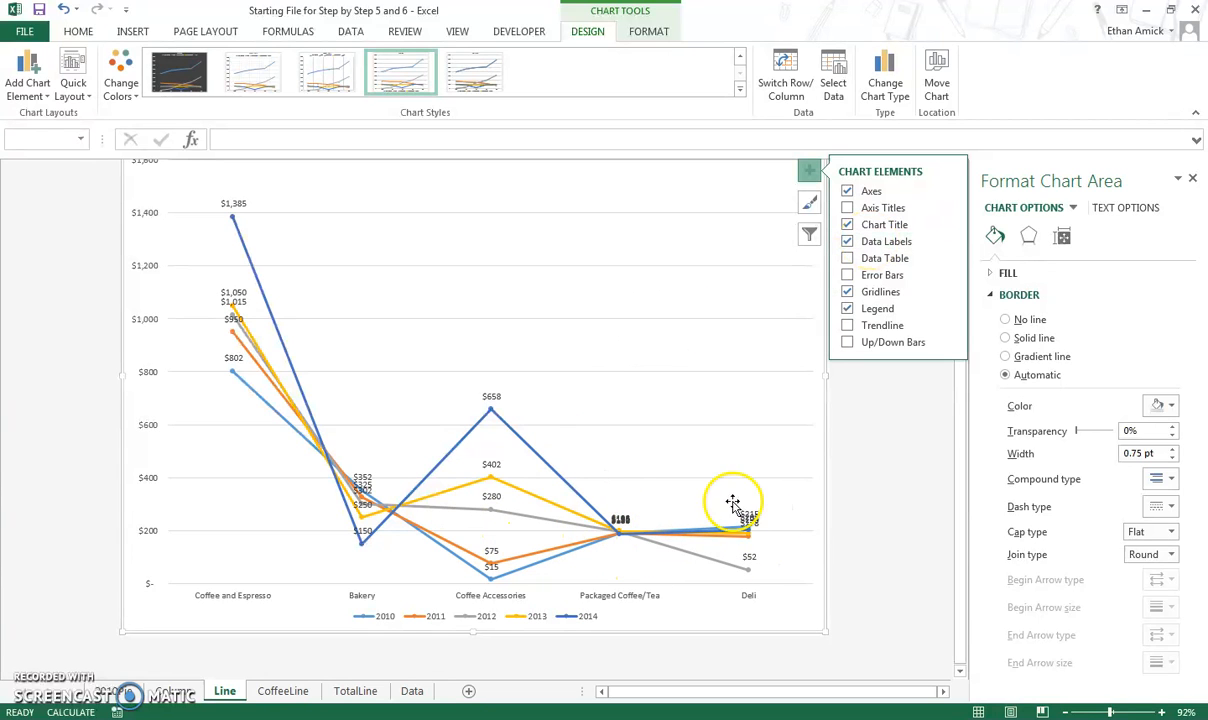
left_click(890, 450)
left_click(723, 297)
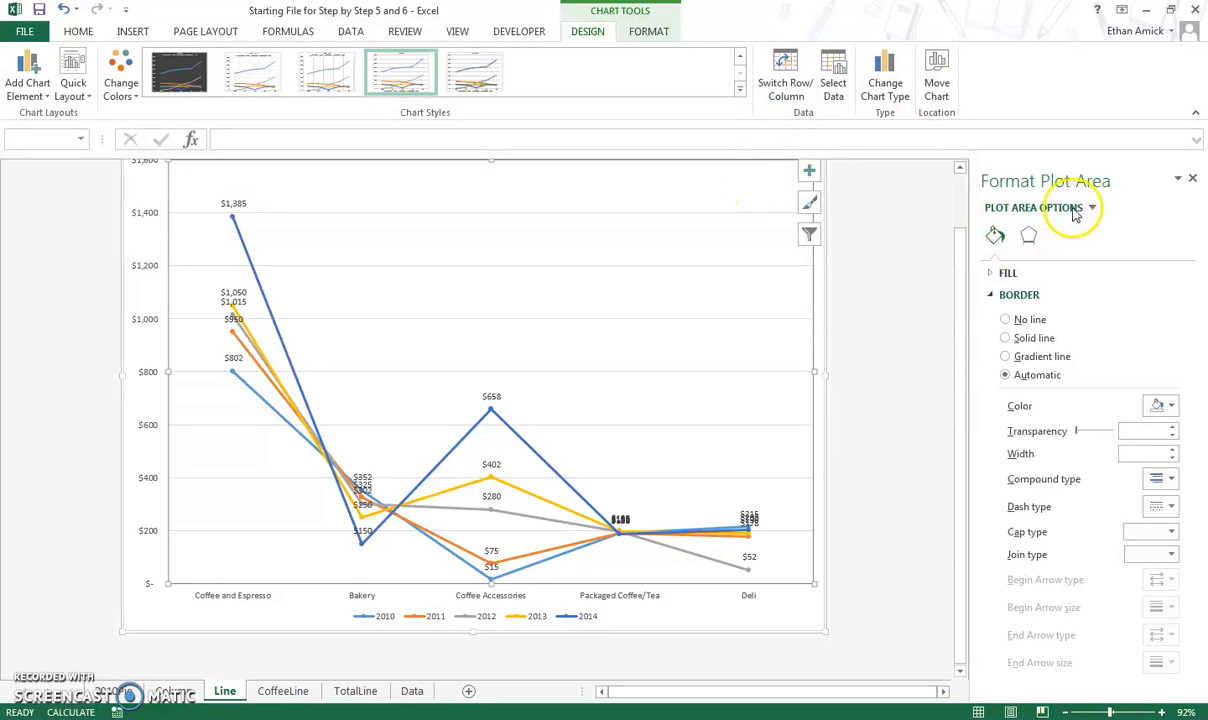
Examine the chart area's formatting options along with the chart filter and chart elements menus.
left_click(816, 265)
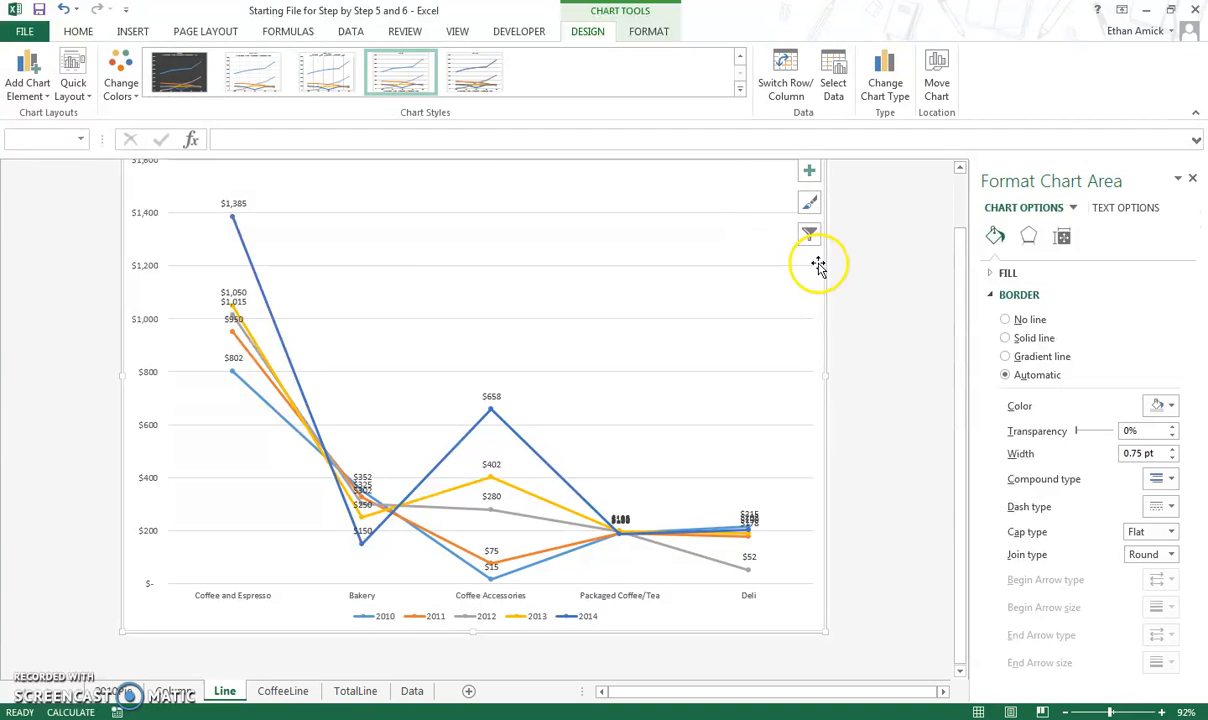
left_click(1062, 238)
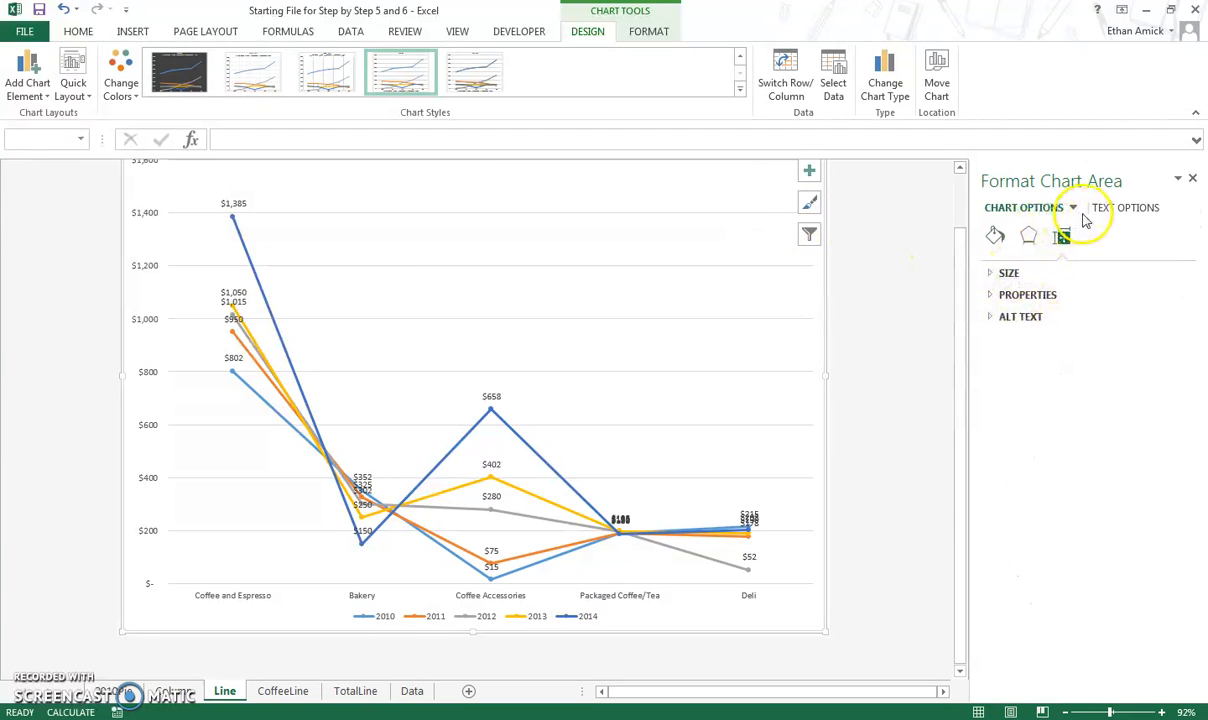
left_click(1071, 209)
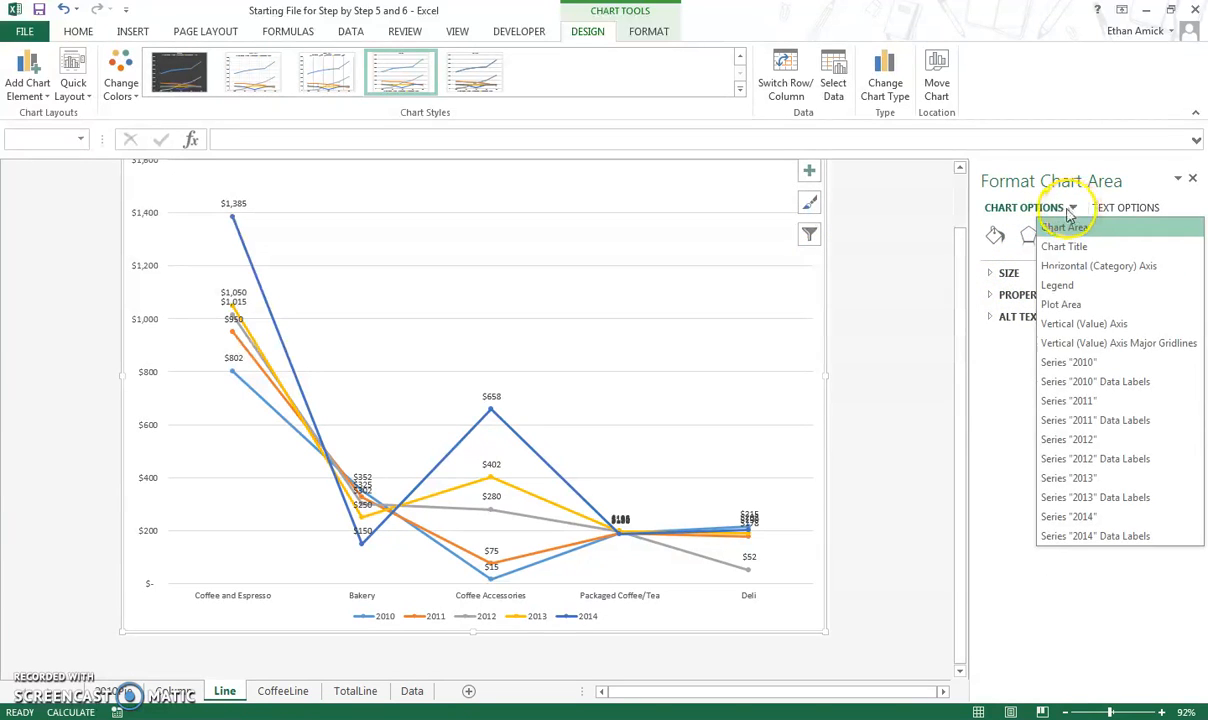
left_click(809, 172)
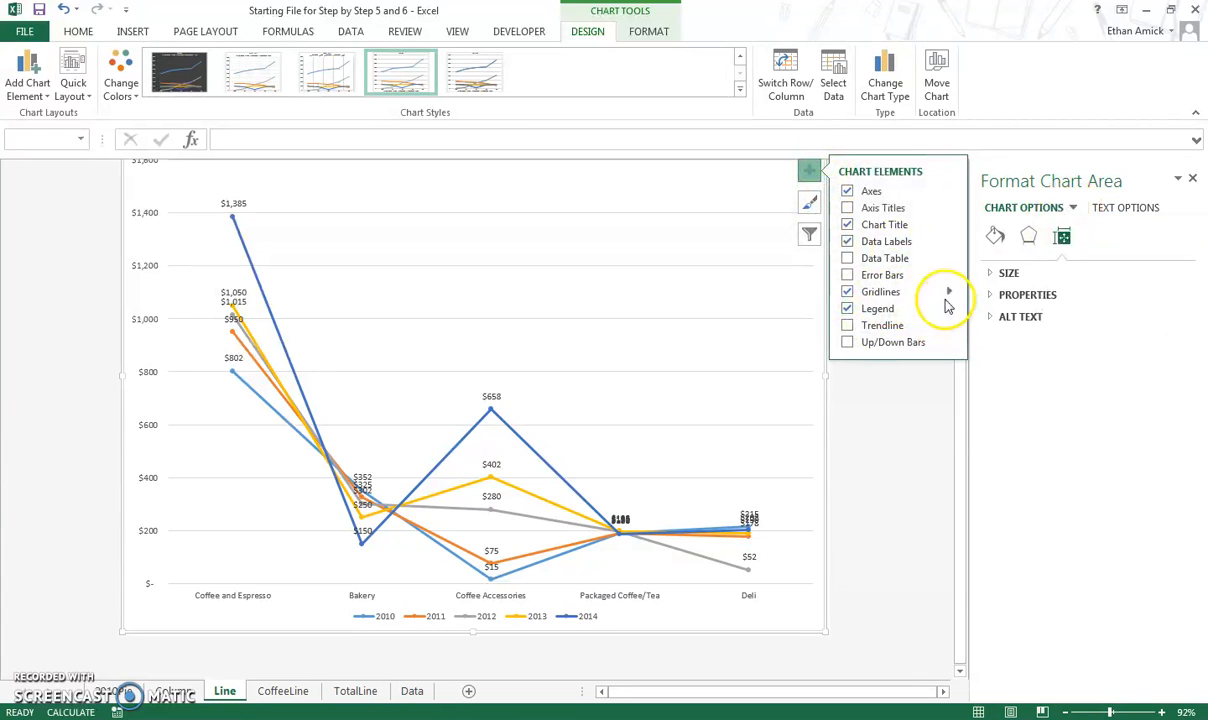
left_click(809, 234)
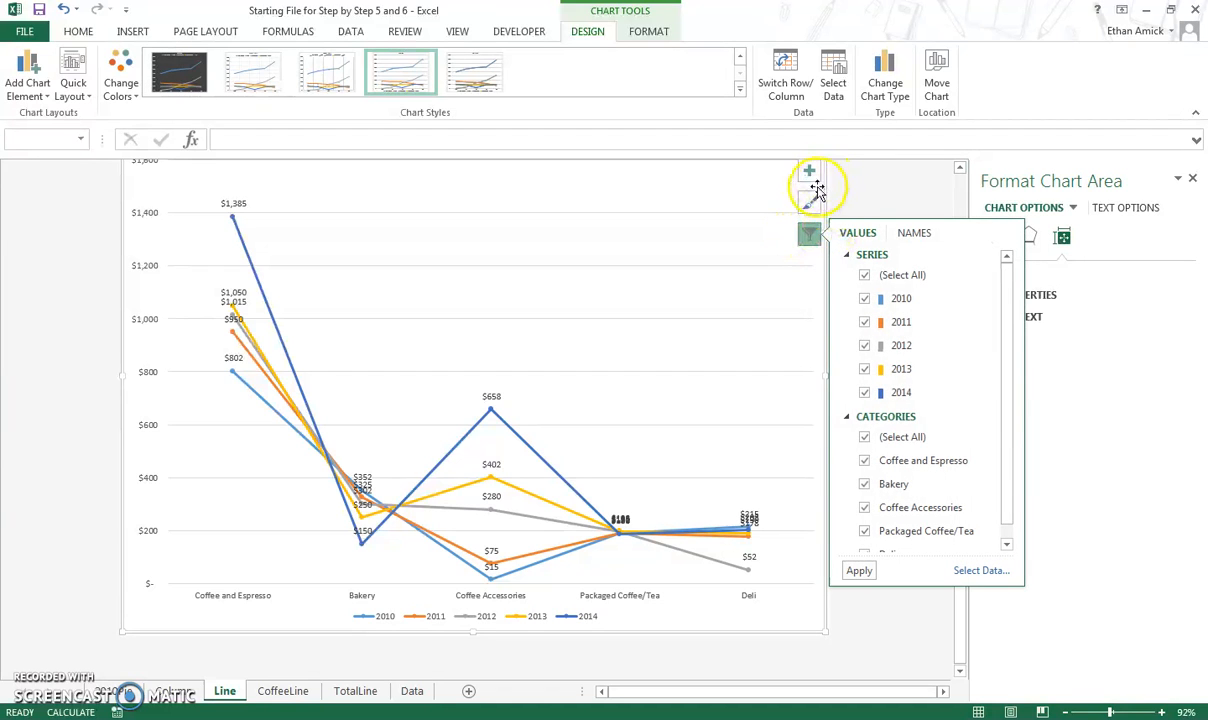
left_click(809, 203)
left_click(809, 174)
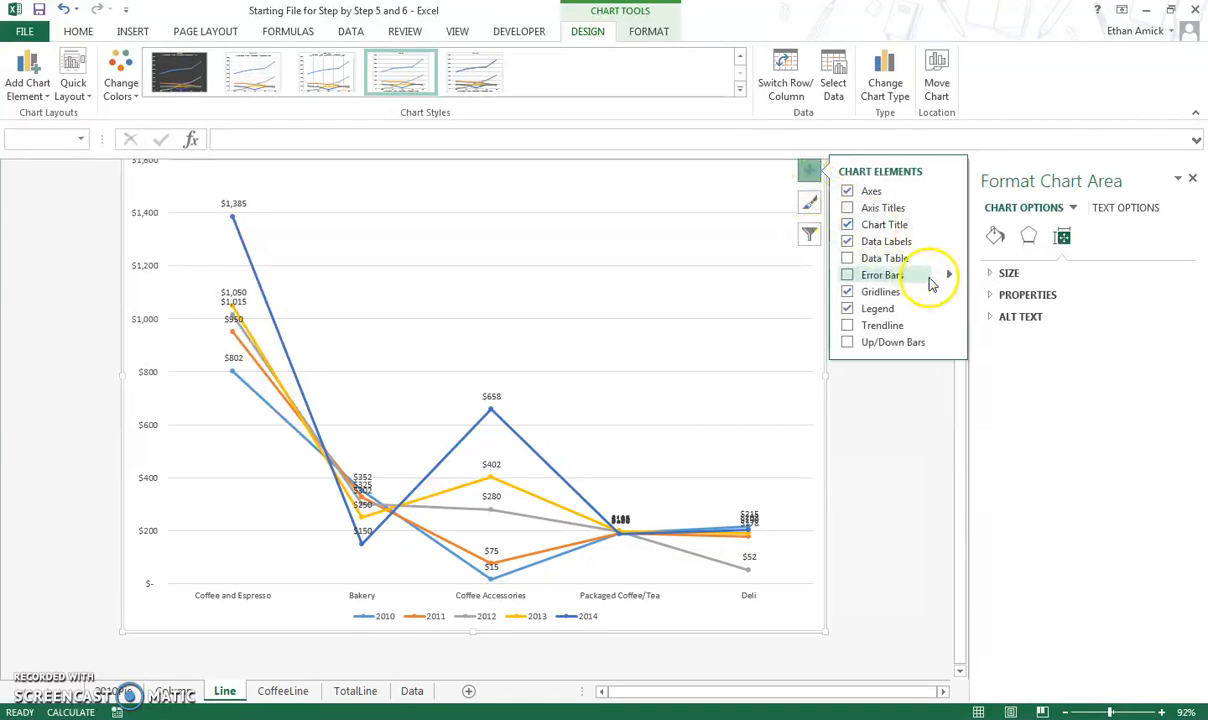
left_click(1030, 295)
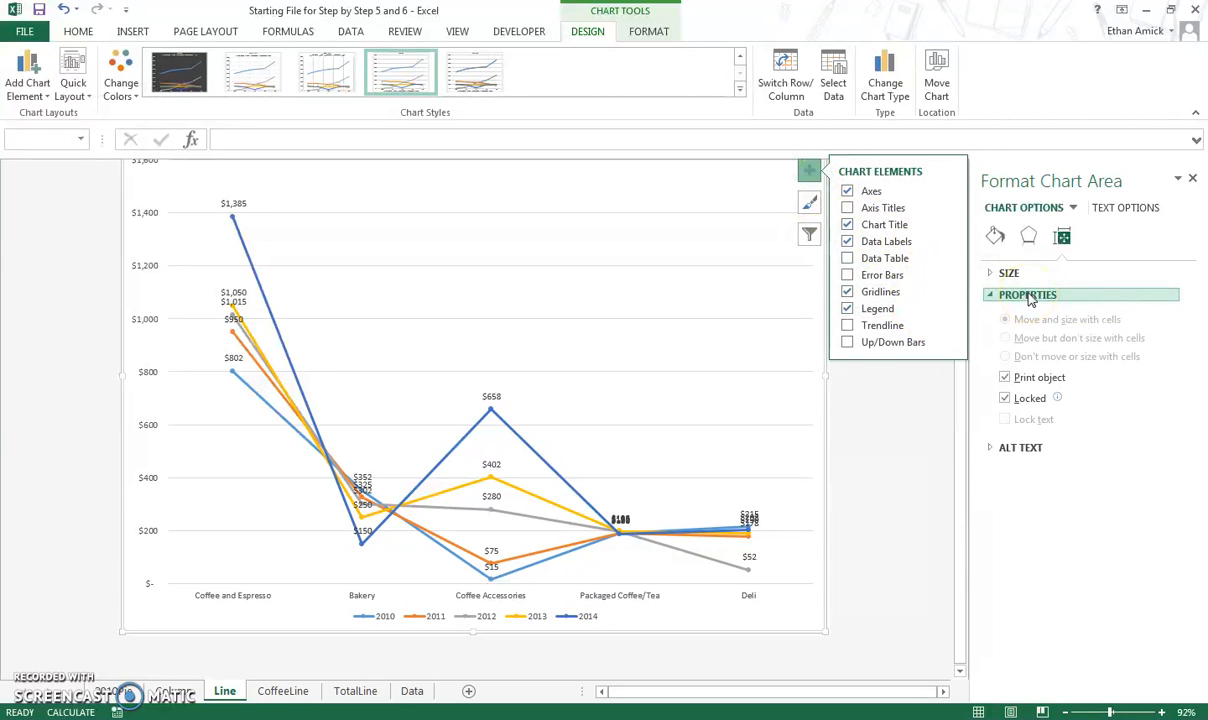
left_click(996, 236)
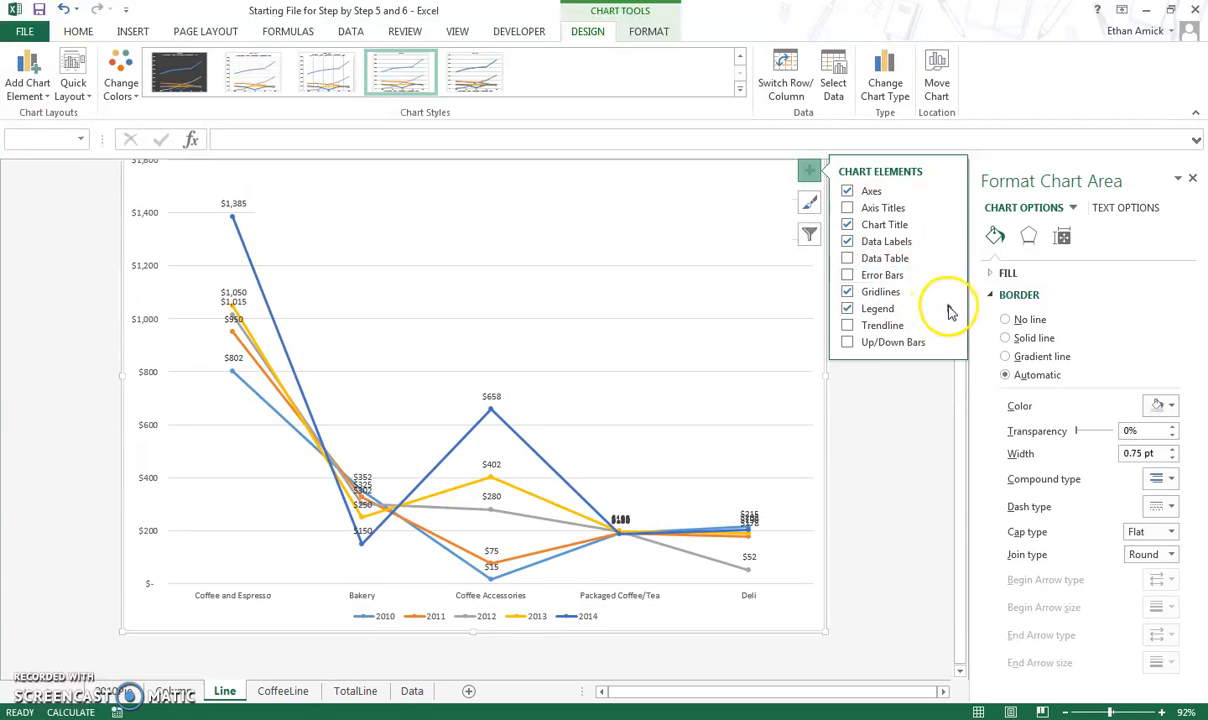
Open the full formatting options for the data labels and inspect their label and number settings.
mouse_move(950, 243)
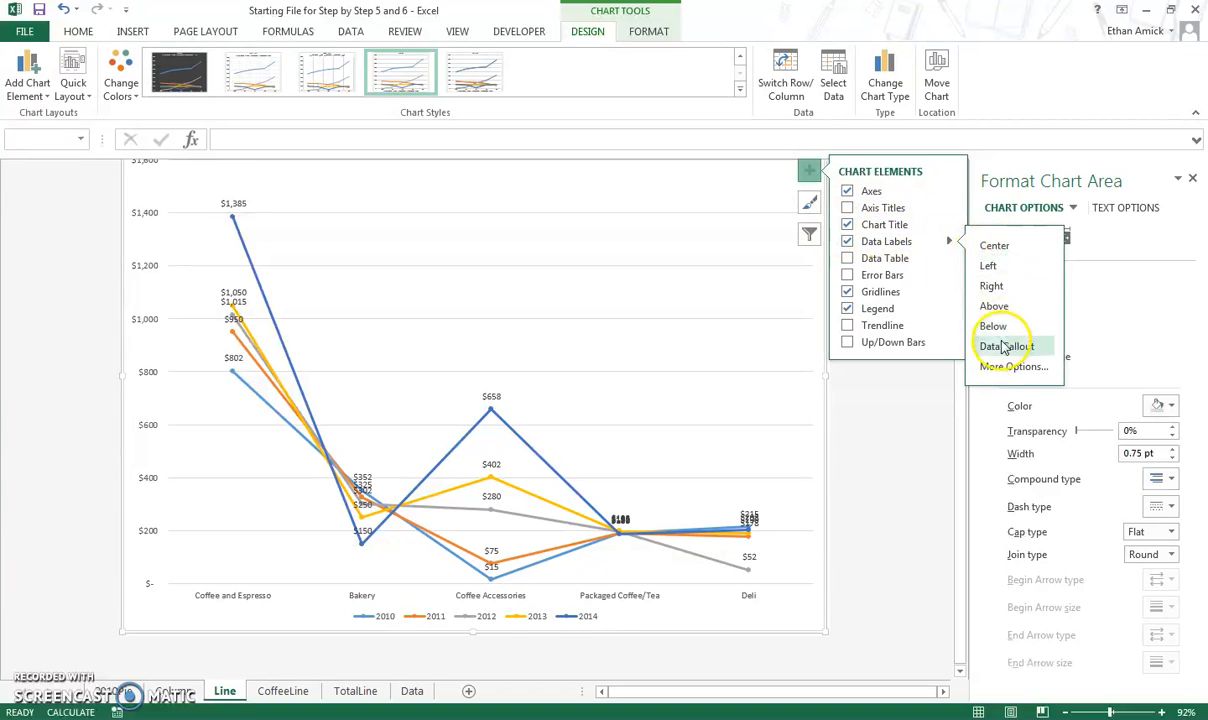
left_click(1005, 367)
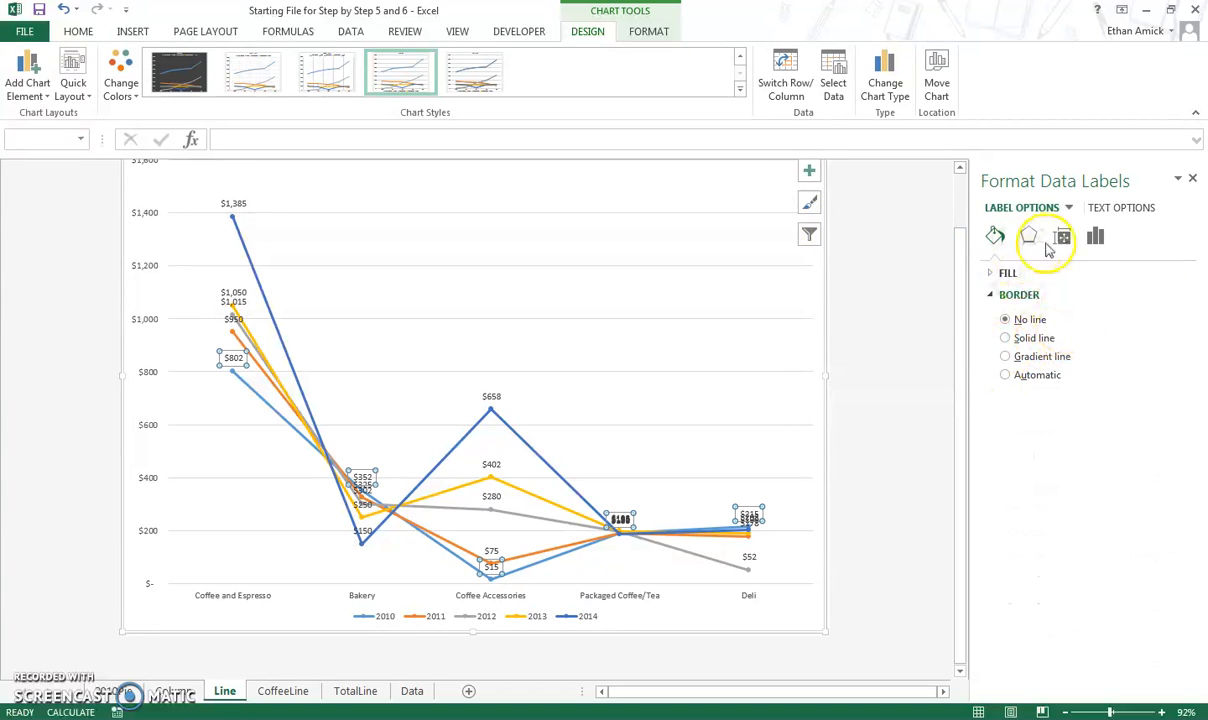
left_click(1092, 245)
left_click(1060, 275)
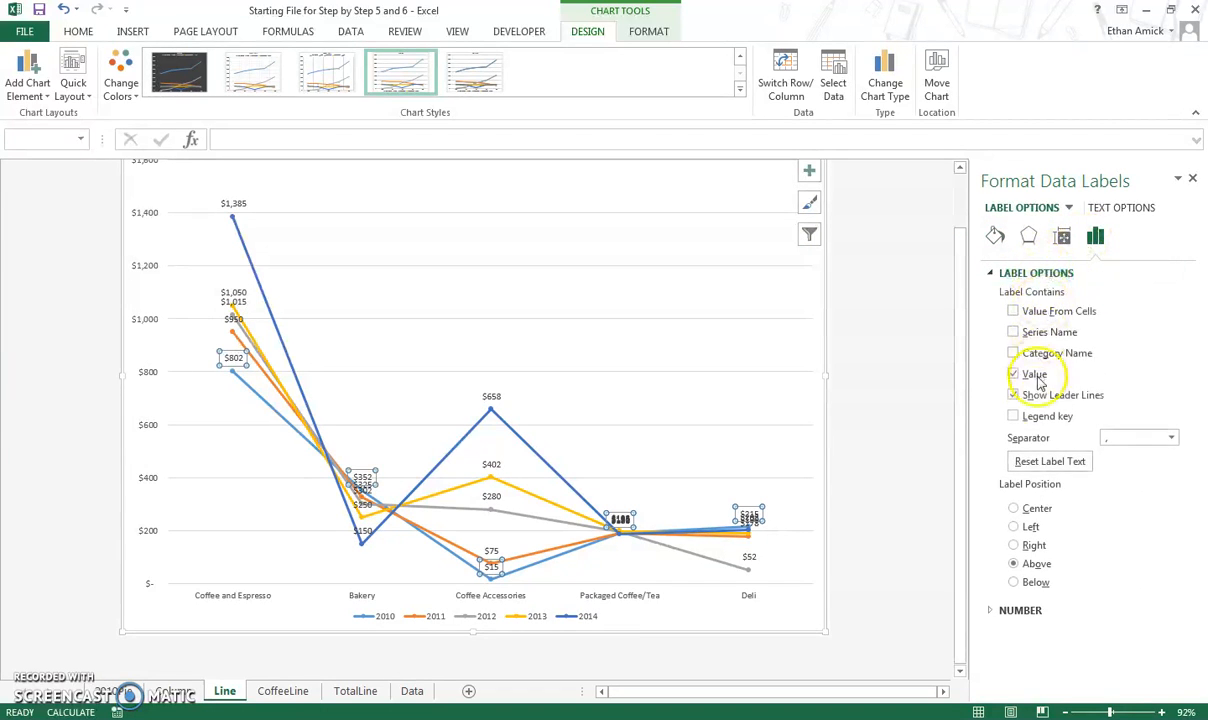
left_click(1022, 610)
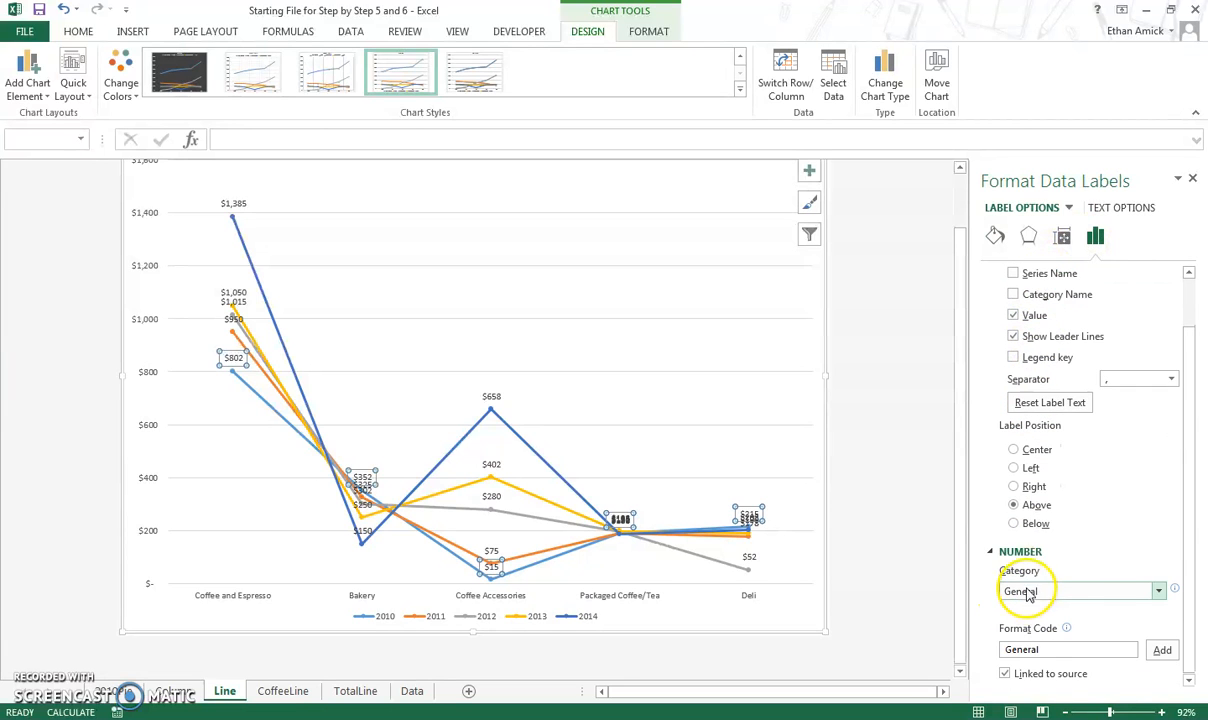
scroll(1036, 450, "up", 2)
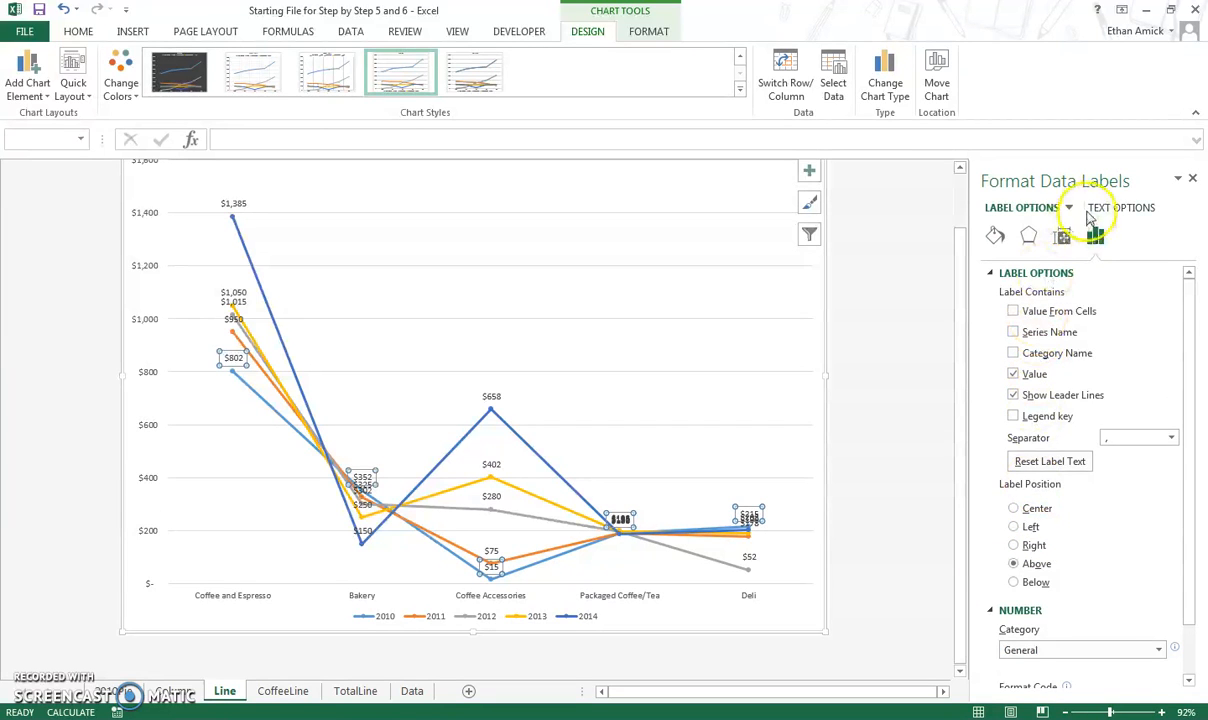
Try adding up/down bars to the chart, then undo them.
left_click(809, 173)
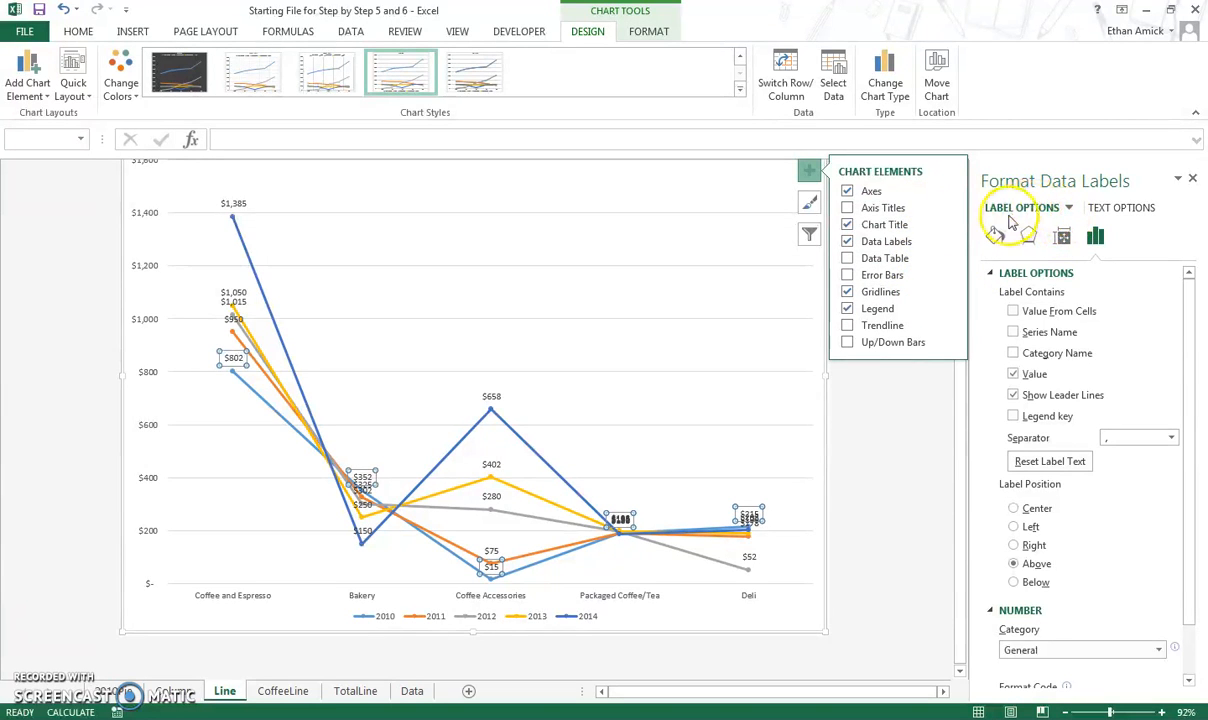
left_click(893, 259)
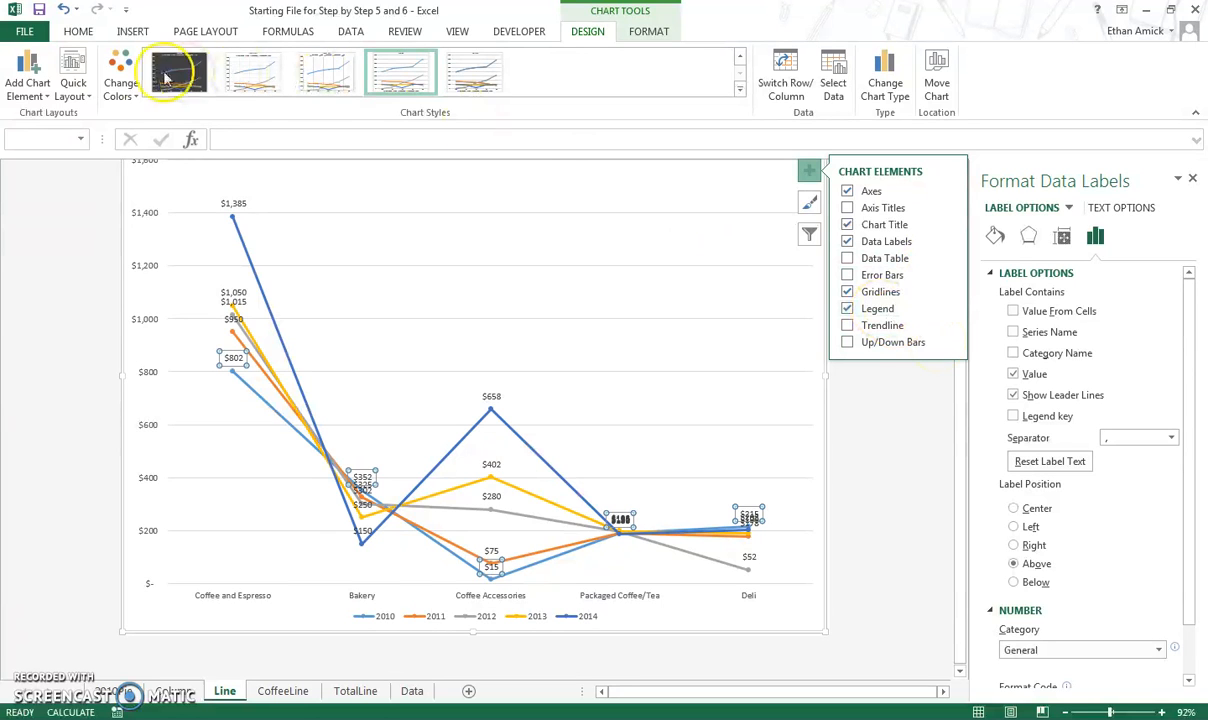
left_click(31, 88)
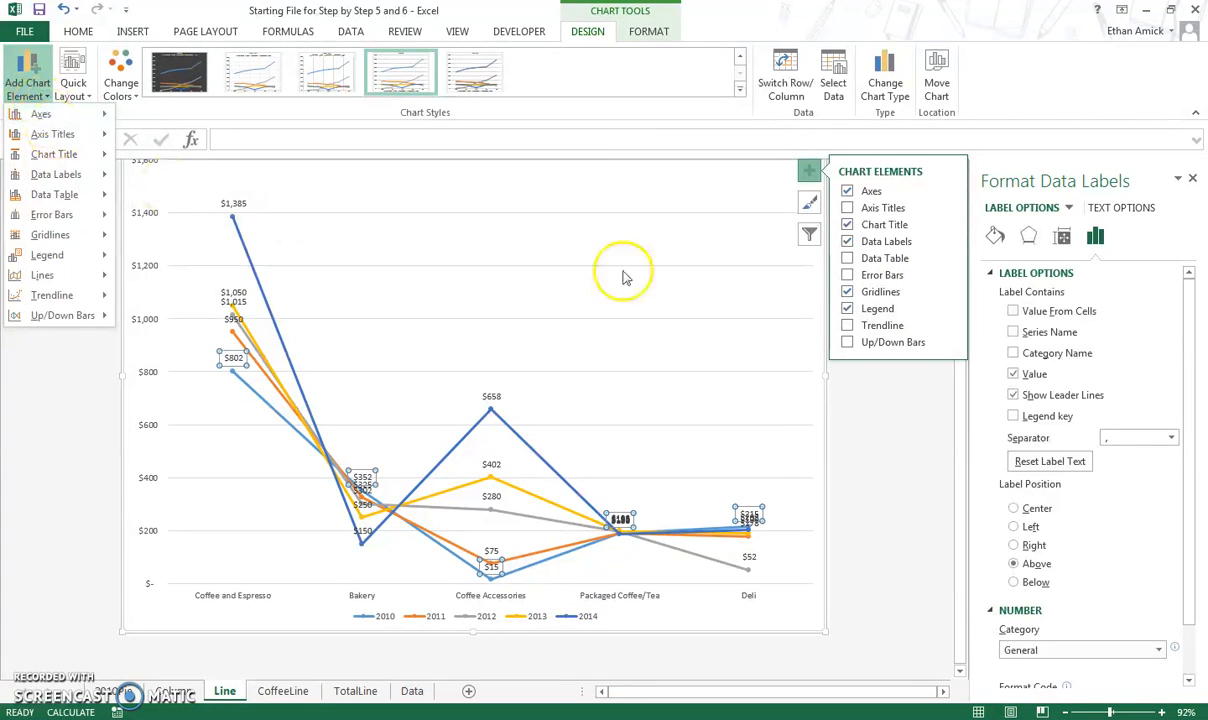
left_click(945, 343)
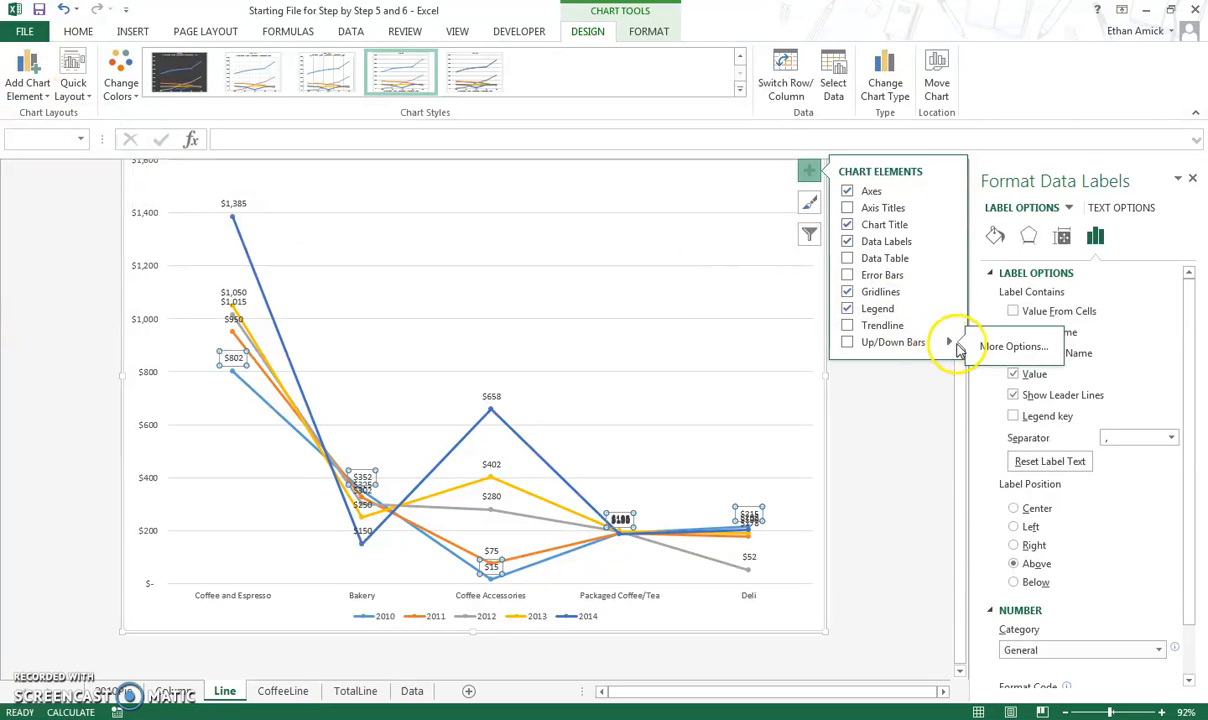
left_click(990, 346)
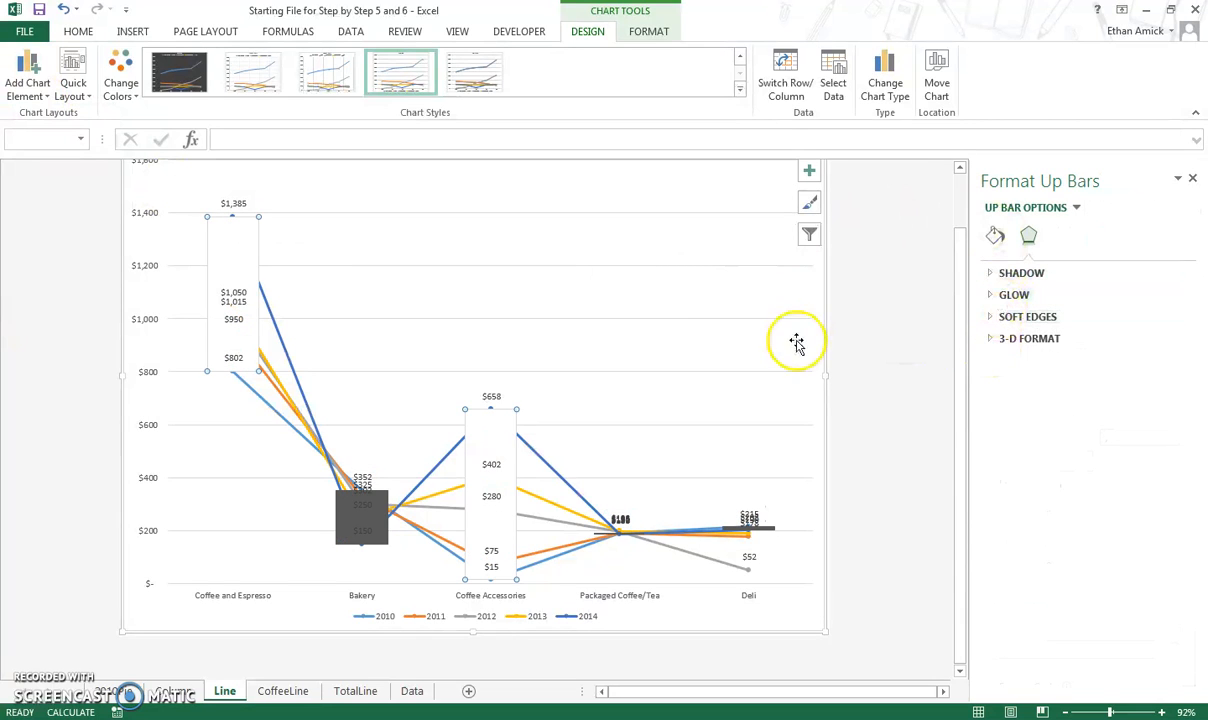
left_click(63, 10)
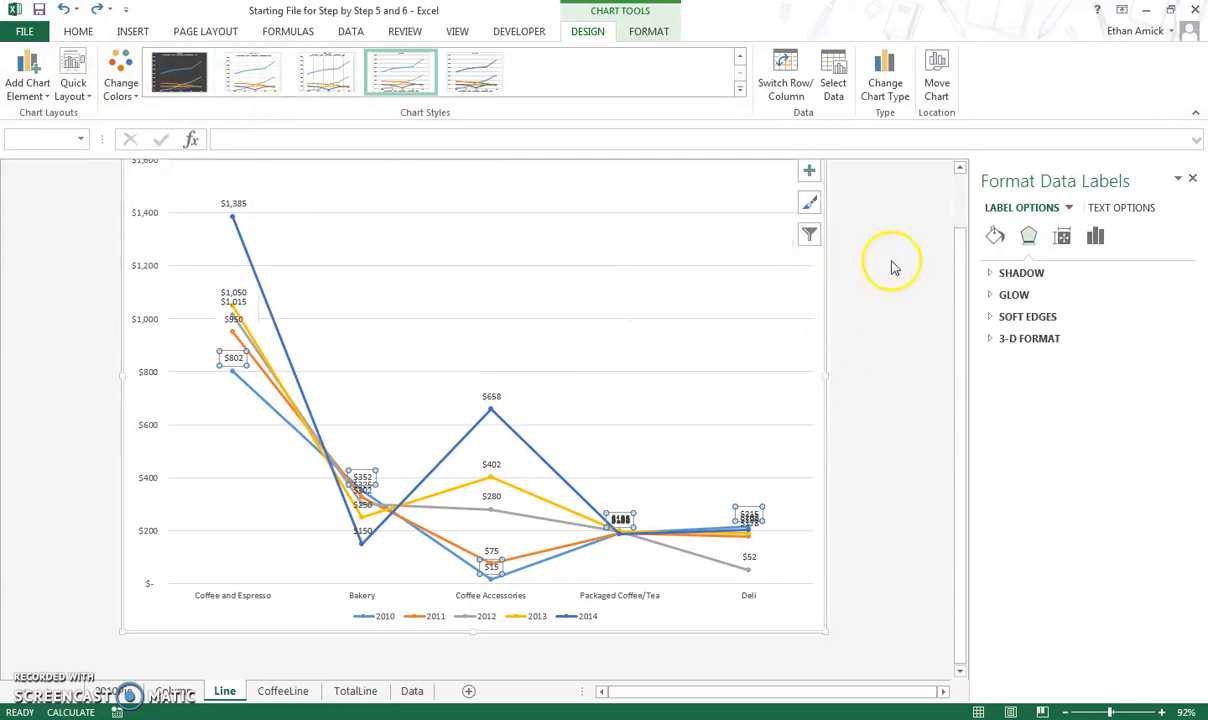
Browse the data labels' size, text and text box options and the chart element selector.
left_click(1062, 238)
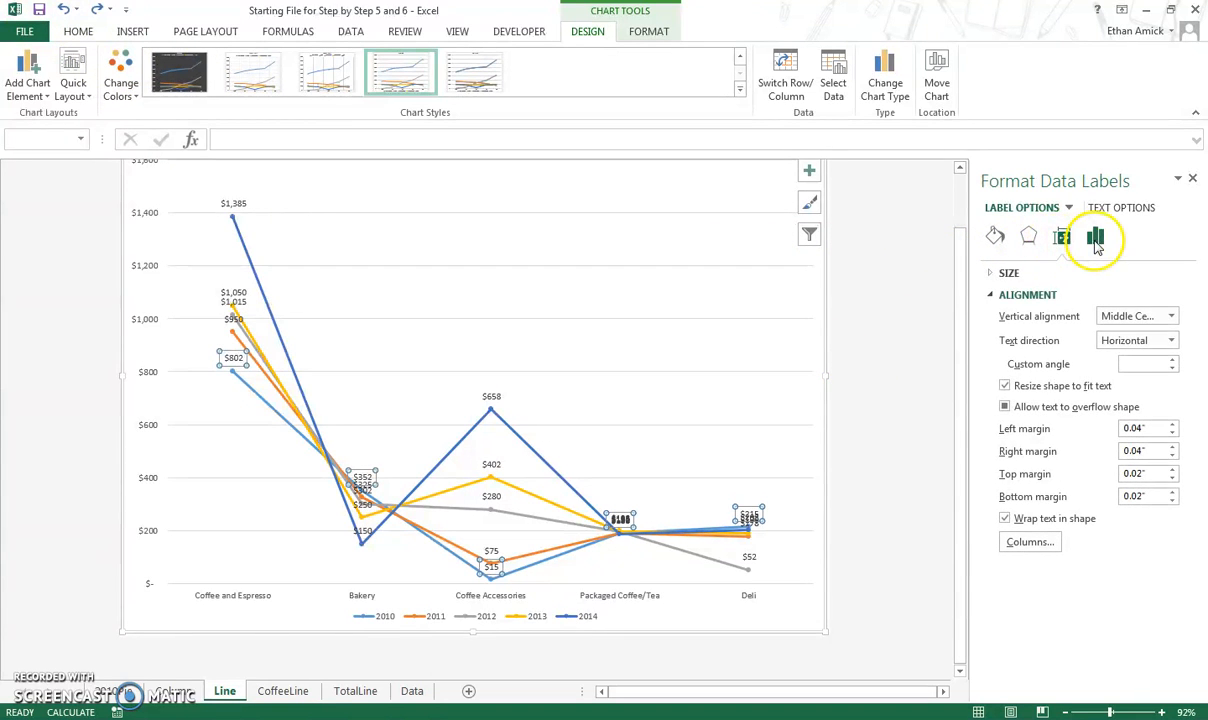
left_click(1097, 244)
left_click(1020, 276)
left_click(1124, 208)
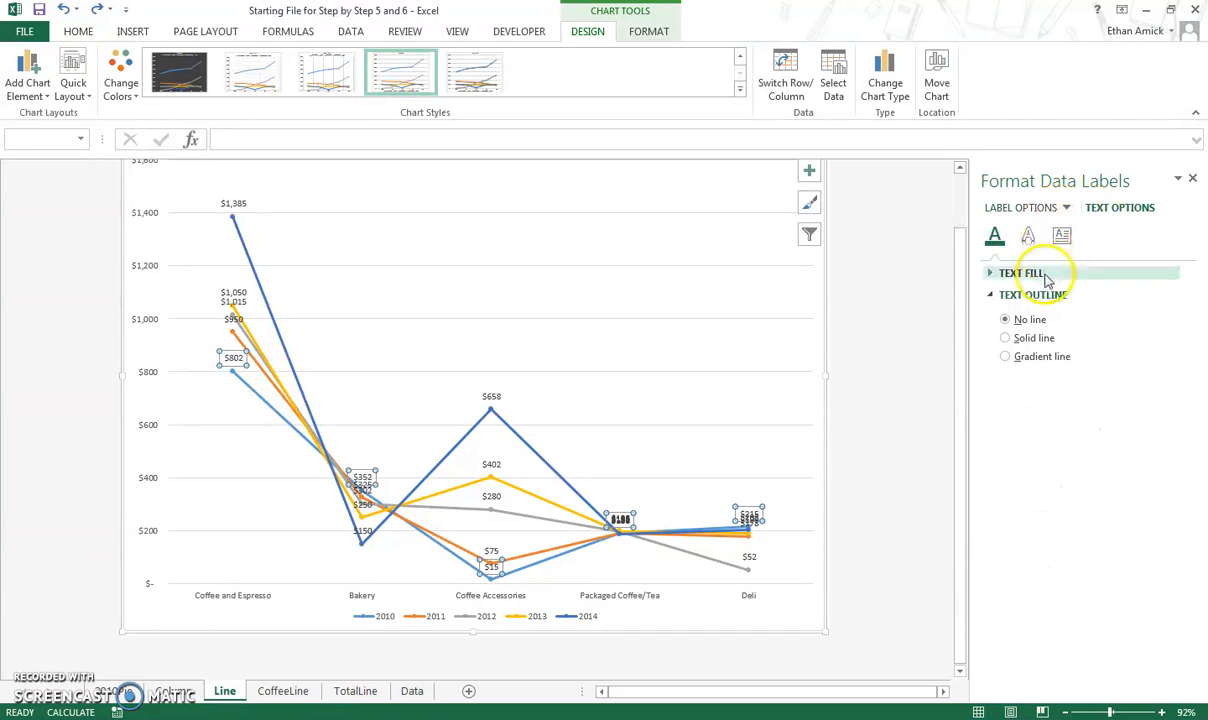
left_click(1028, 236)
left_click(1062, 236)
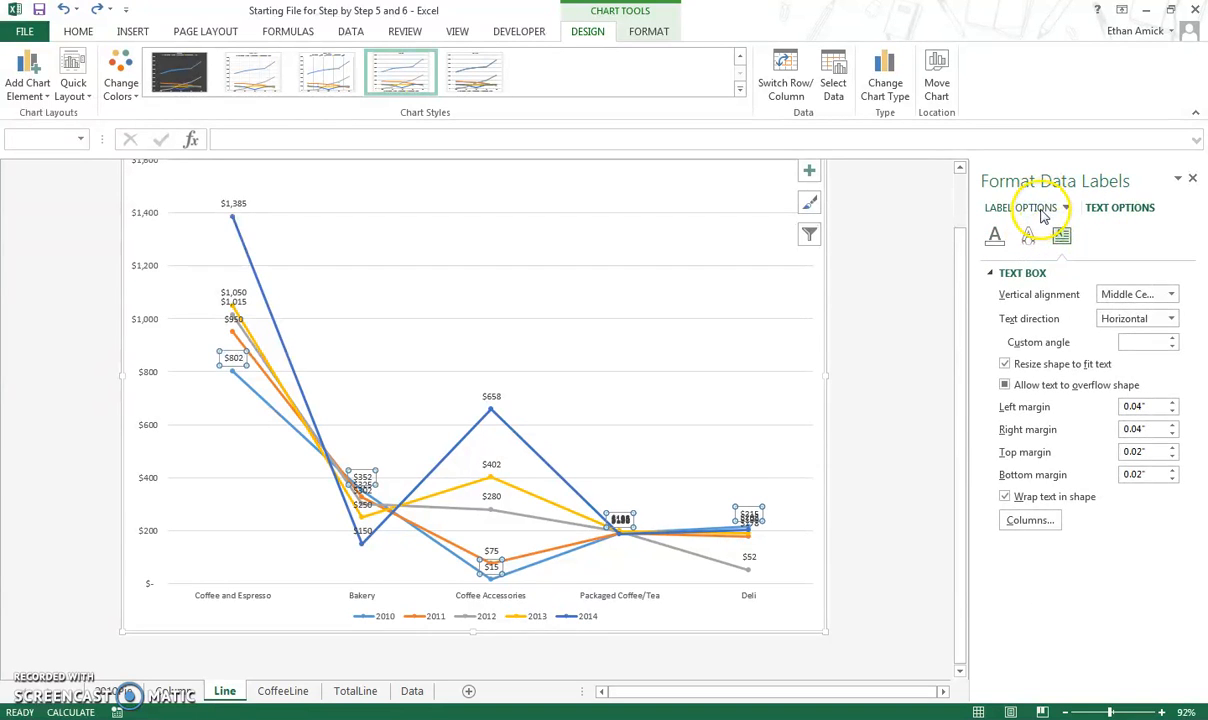
left_click(1041, 211)
left_click(1066, 208)
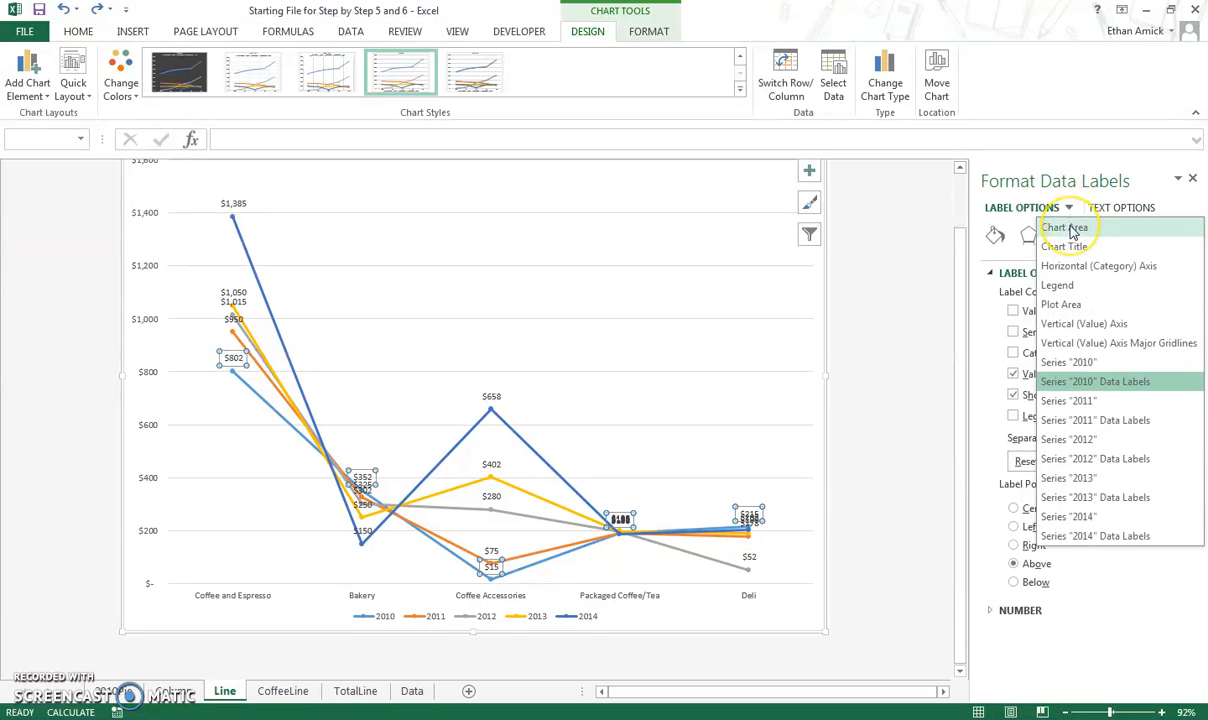
left_click(1070, 229)
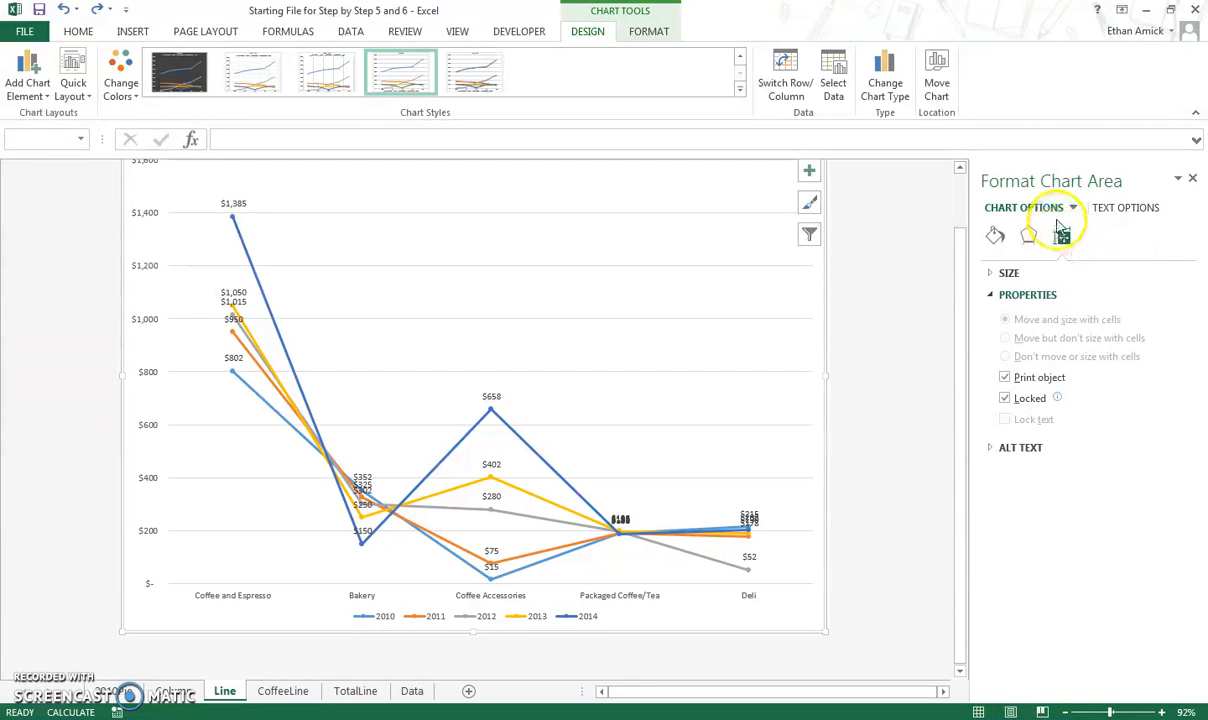
left_click(1066, 209)
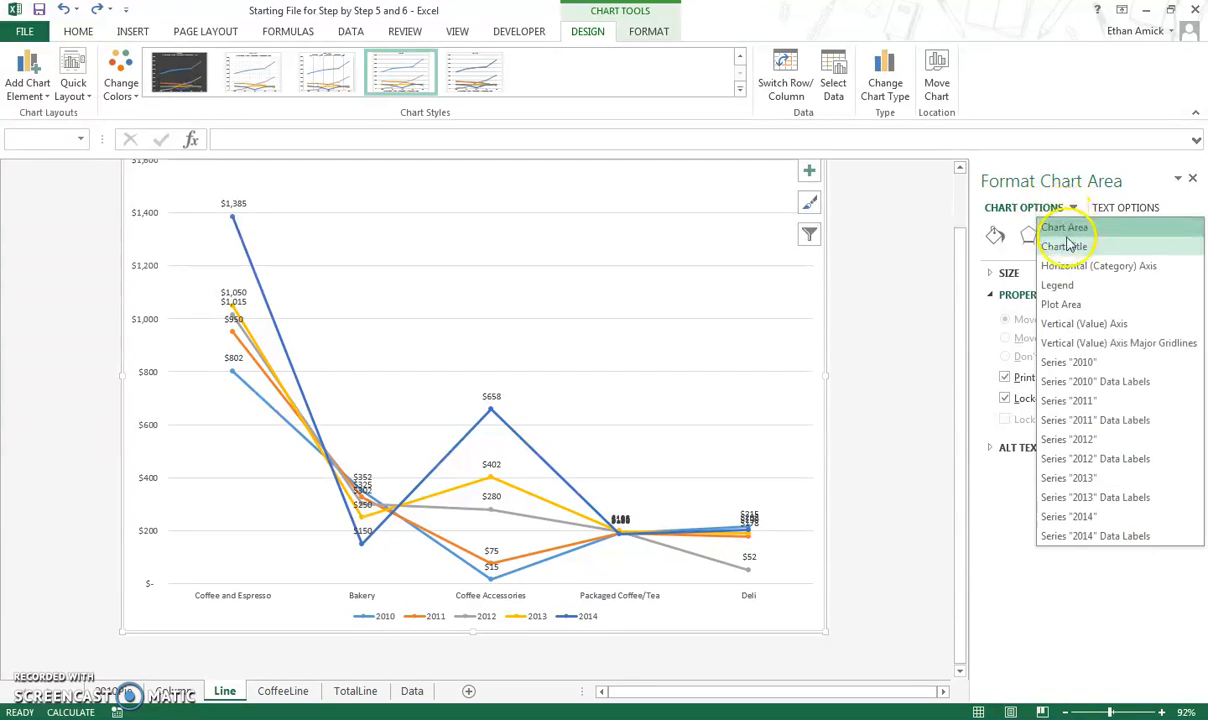
Inspect the formatting options for the plot area and the horizontal category axis.
left_click(1081, 325)
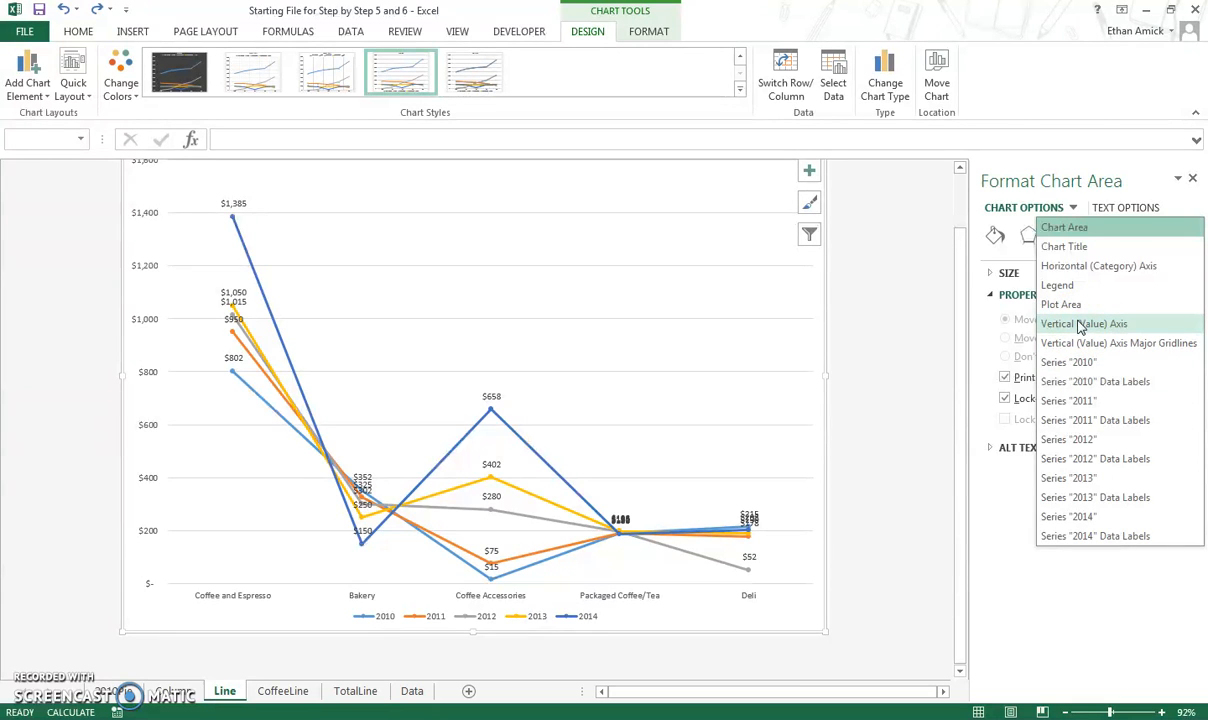
left_click(1066, 305)
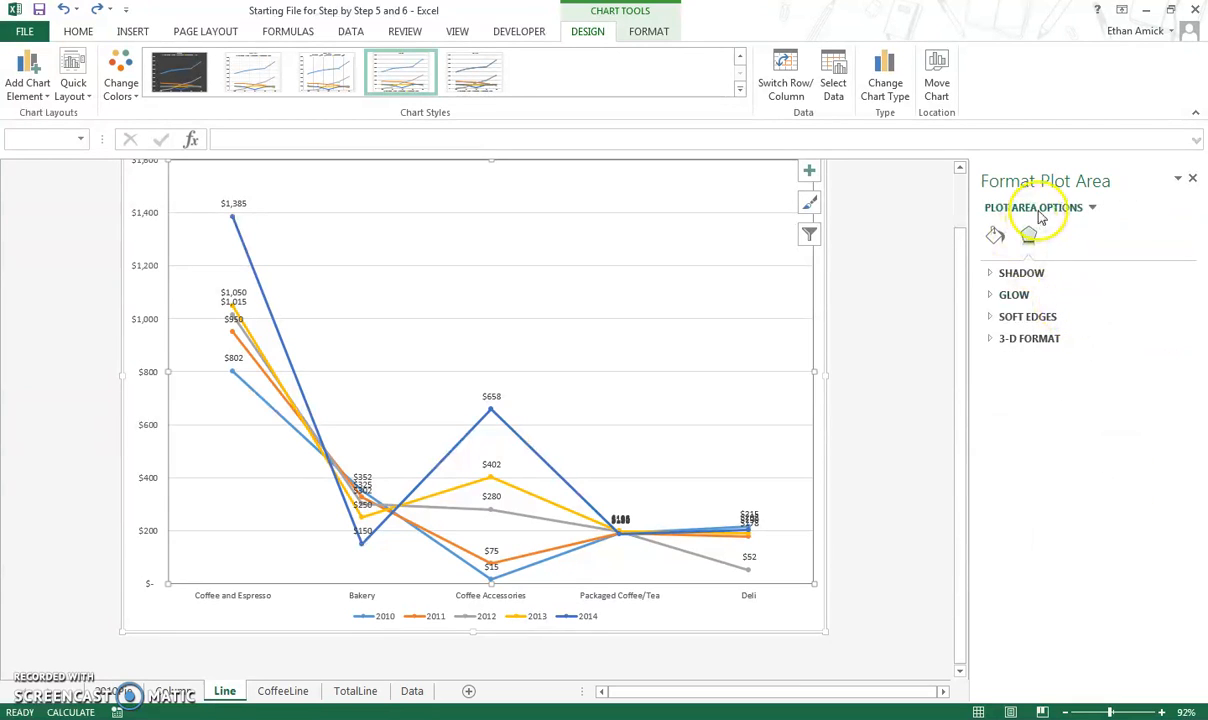
left_click(1093, 209)
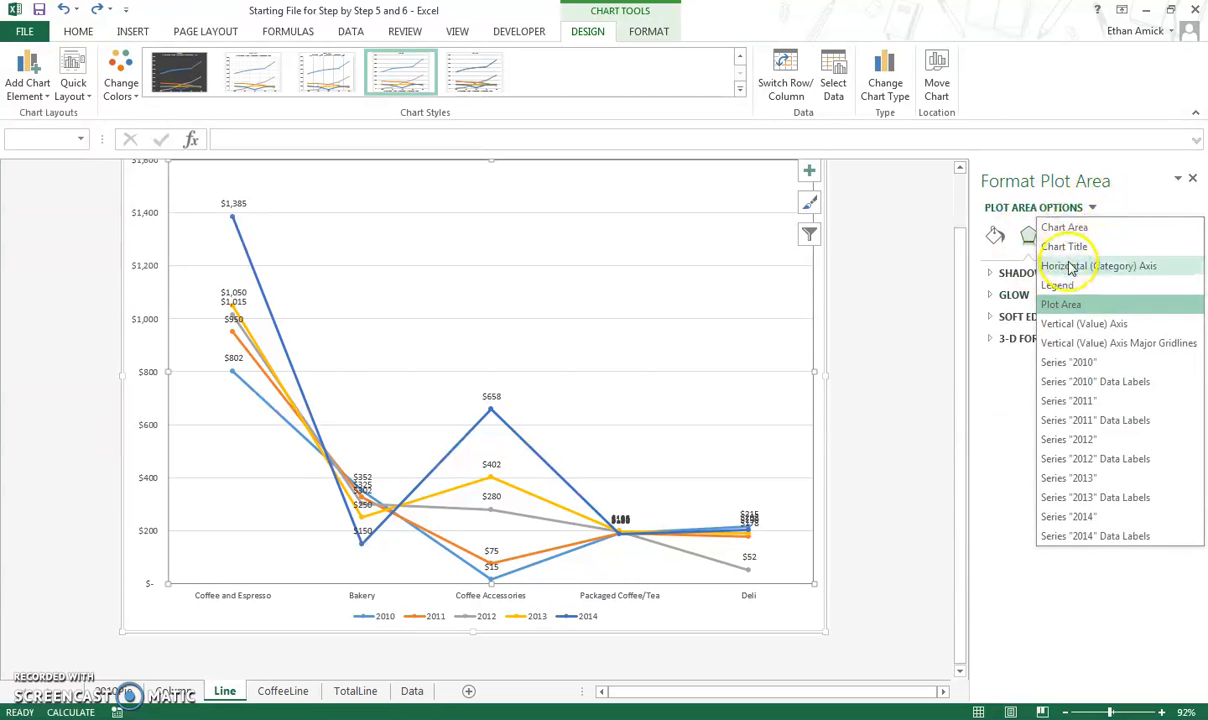
left_click(1070, 267)
left_click(1095, 236)
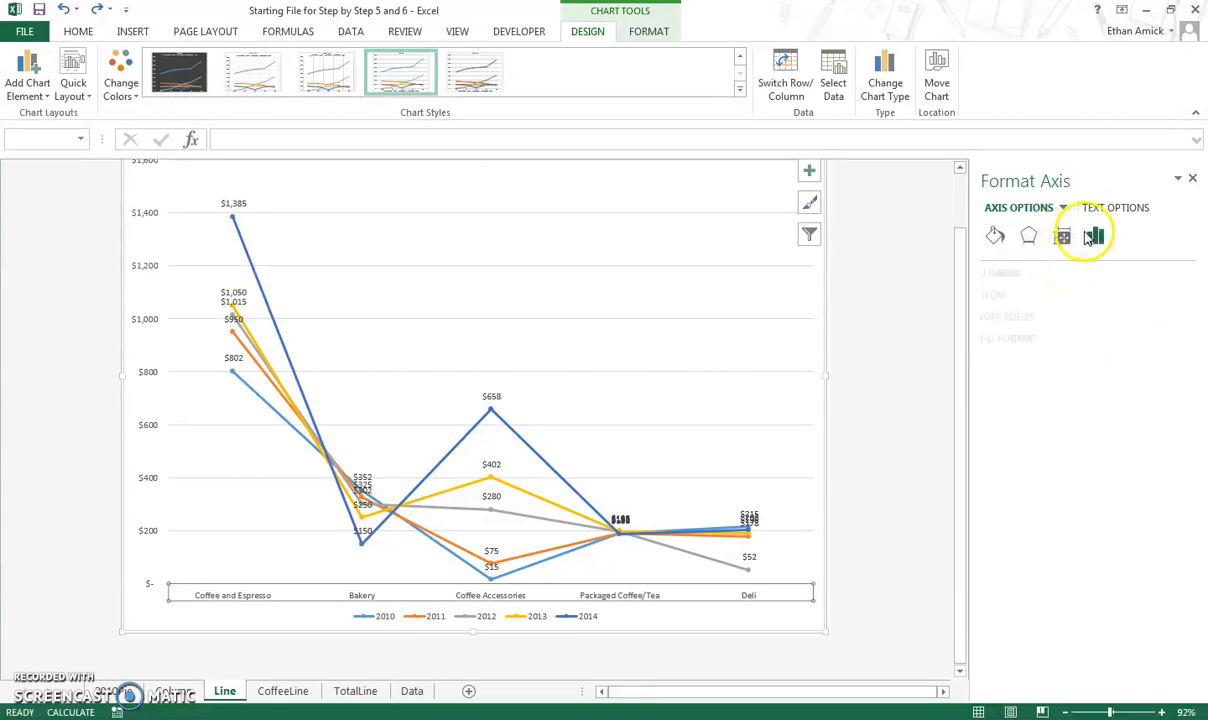
left_click(1036, 272)
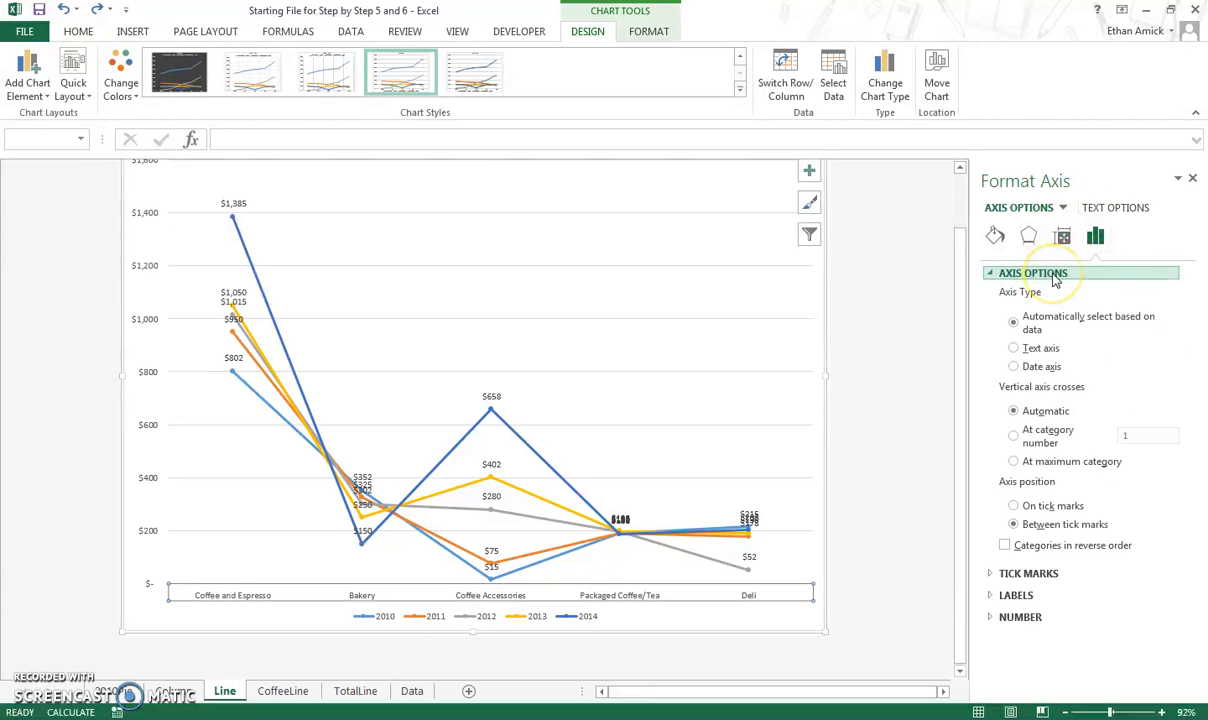
Set the vertical value axis's maximum bound to 1400.
left_click(1063, 208)
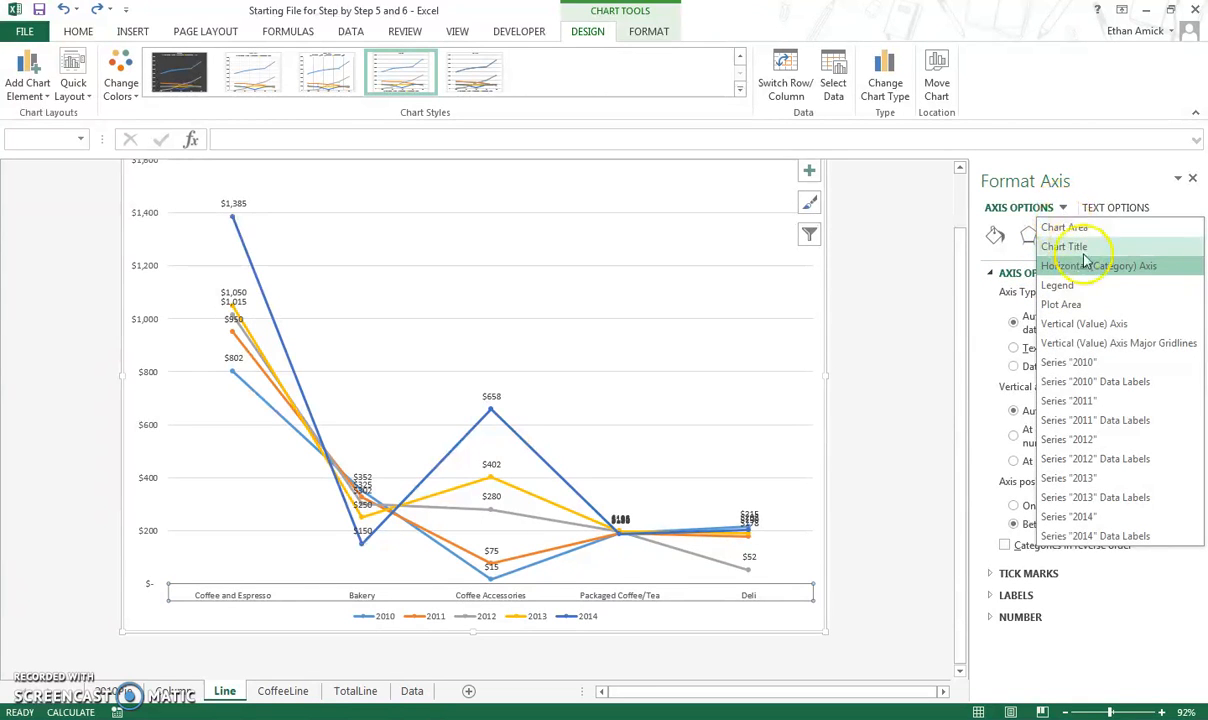
left_click(1095, 323)
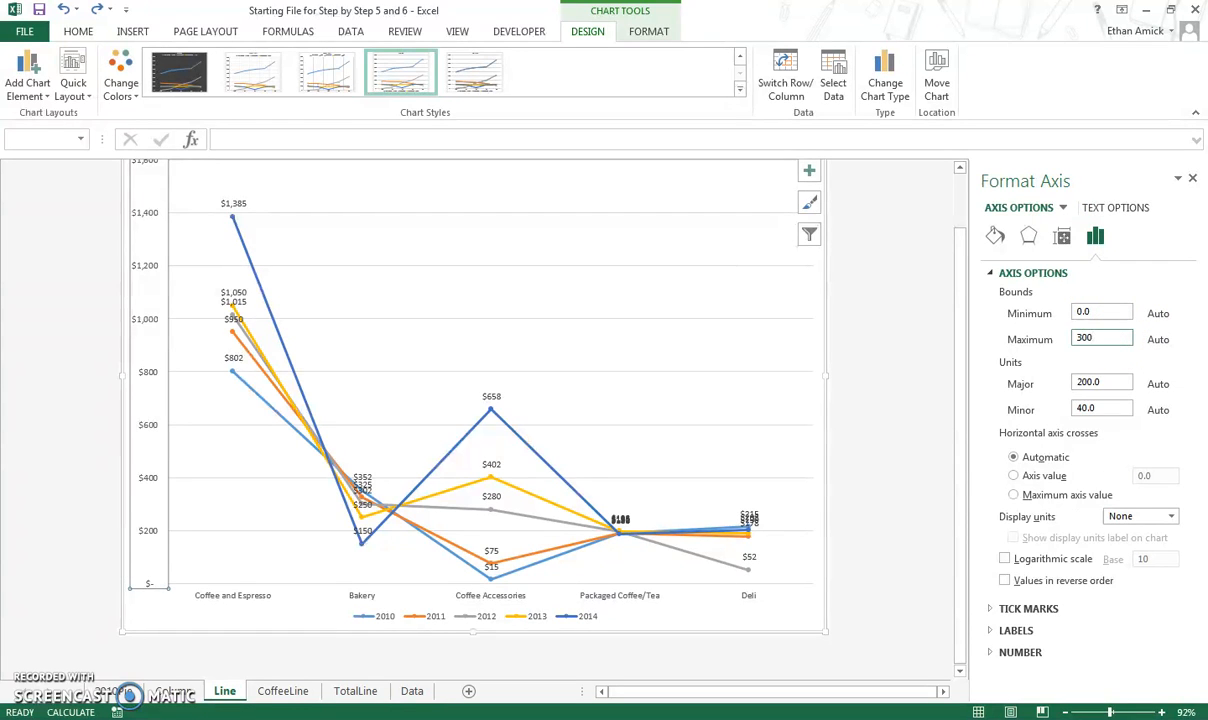
key("Return")
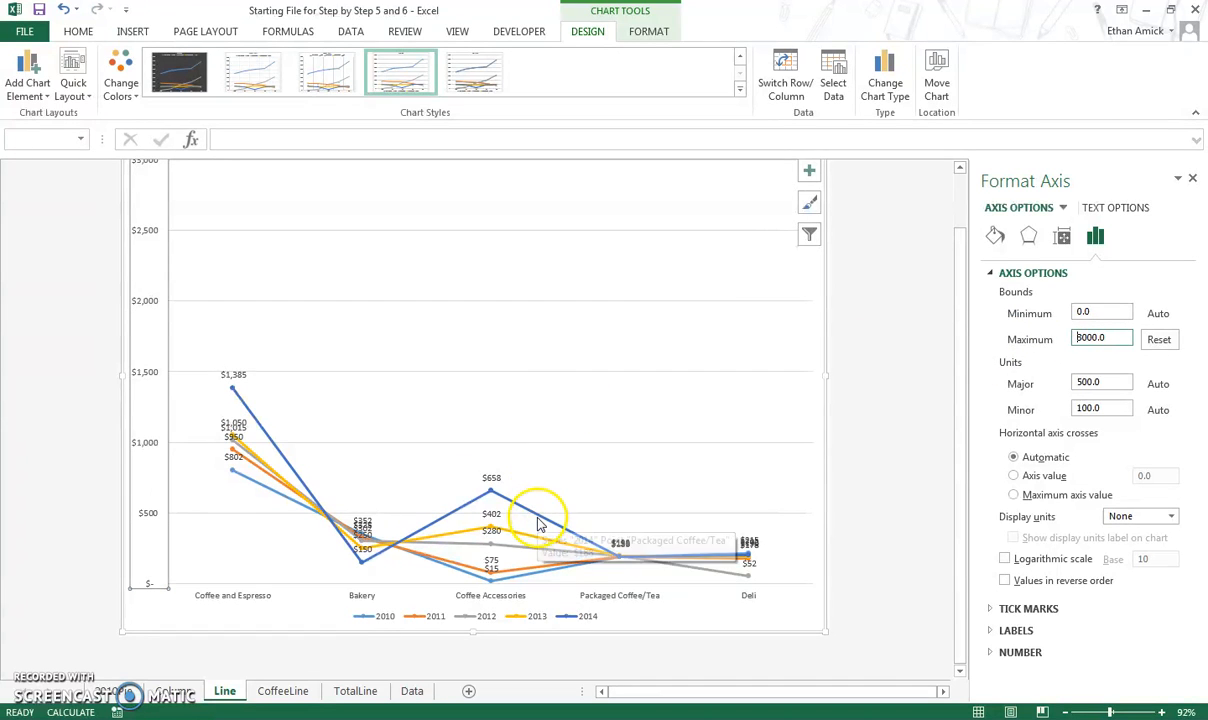
left_click(1089, 337)
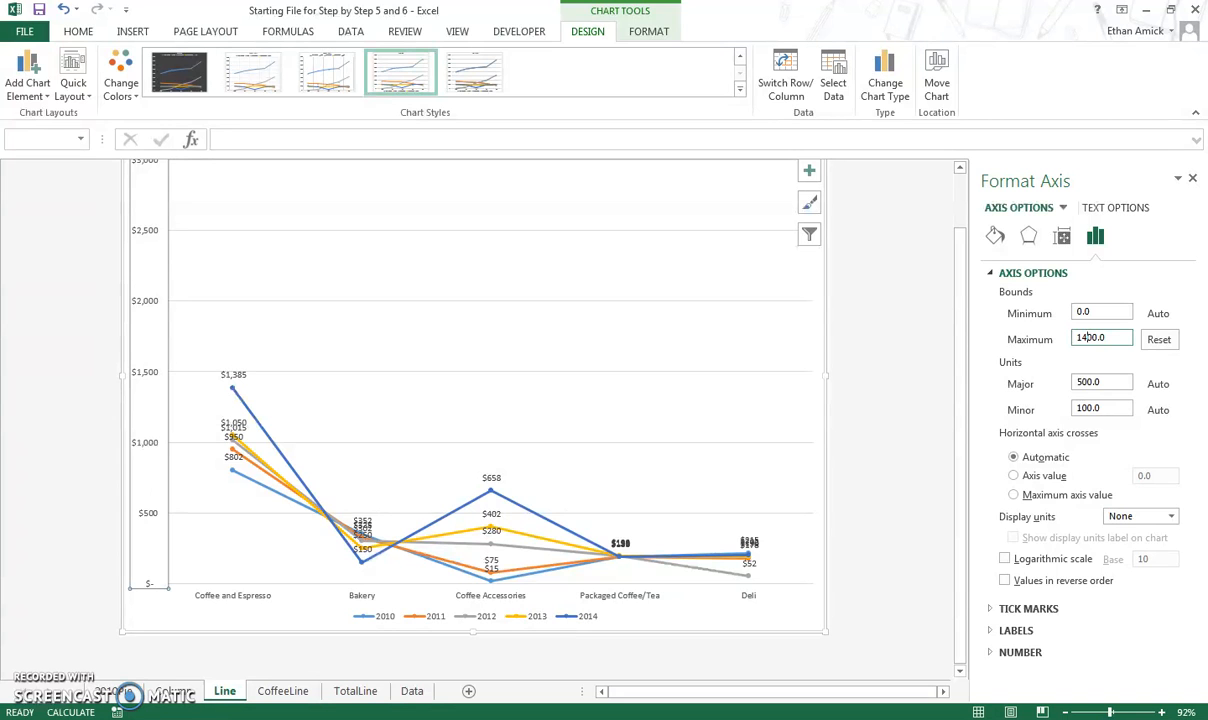
key("Return")
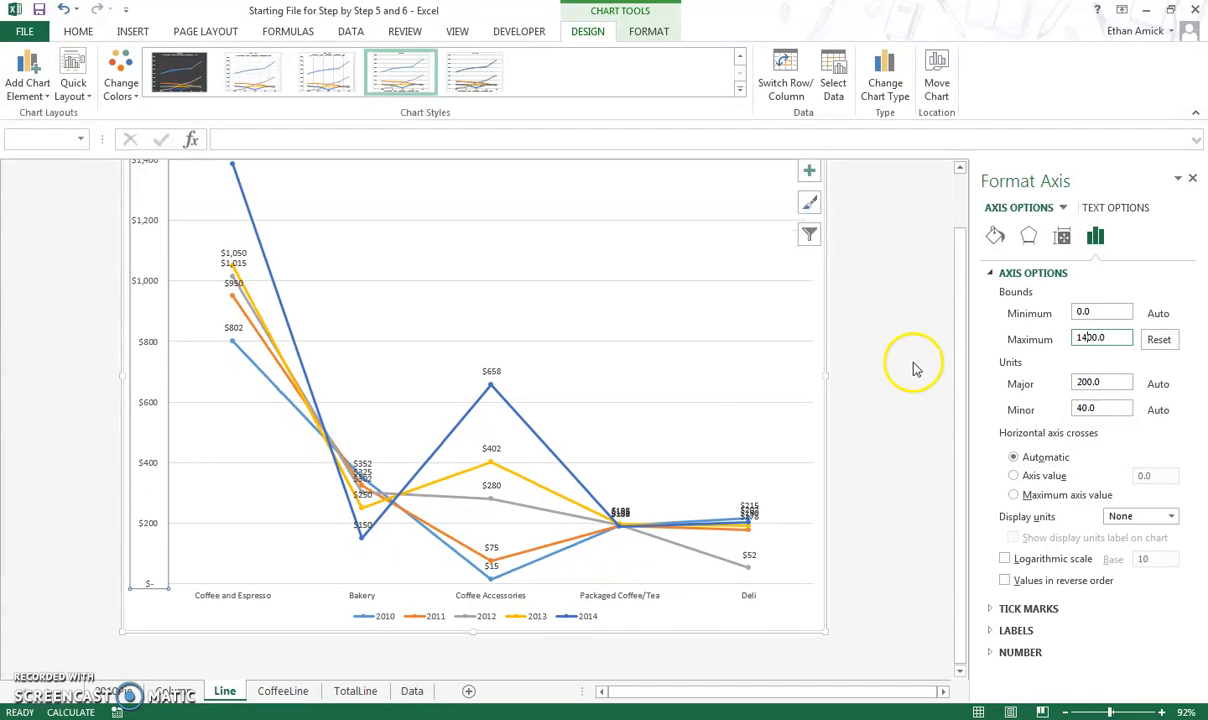
Remove the data labels from the line chart.
left_click(866, 403)
scroll(870, 408, "up", 1)
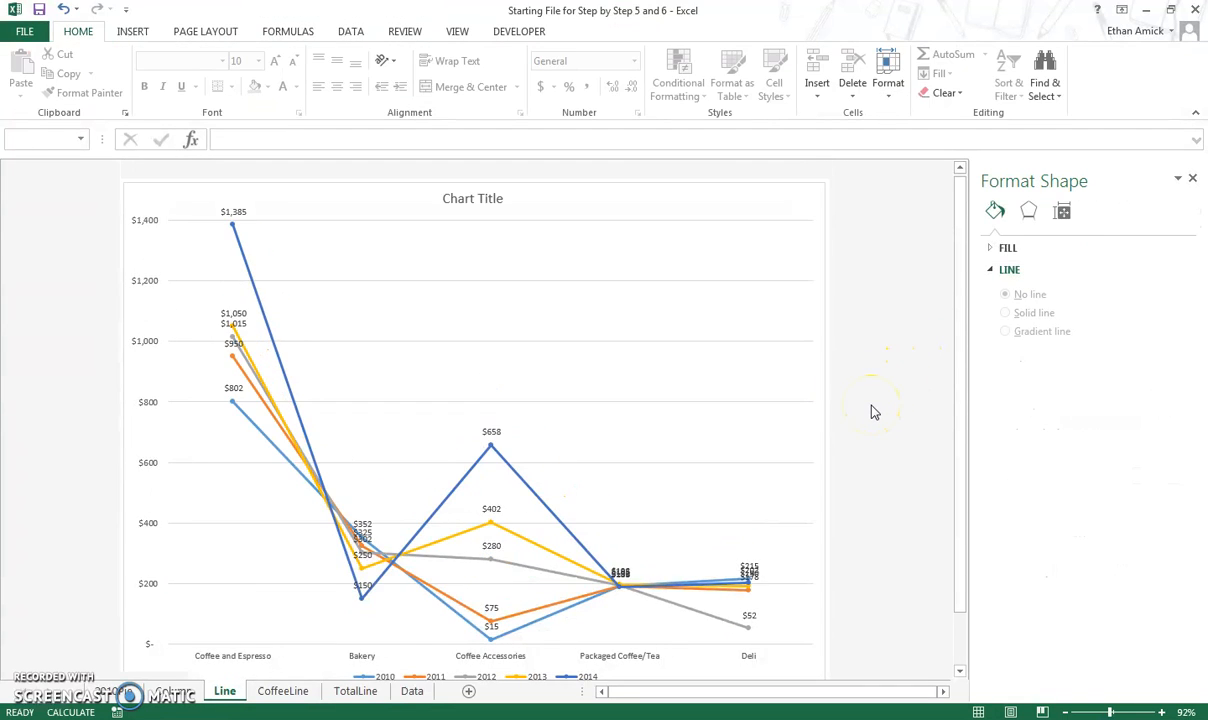
left_click(818, 255)
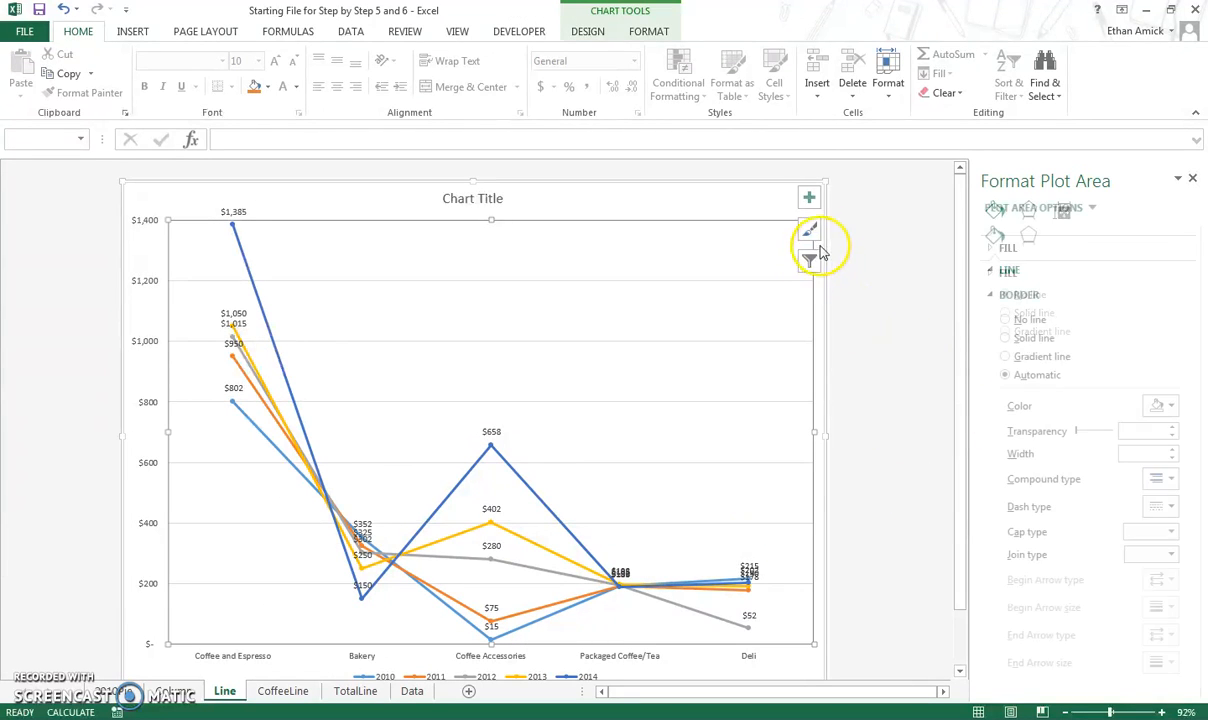
left_click(809, 197)
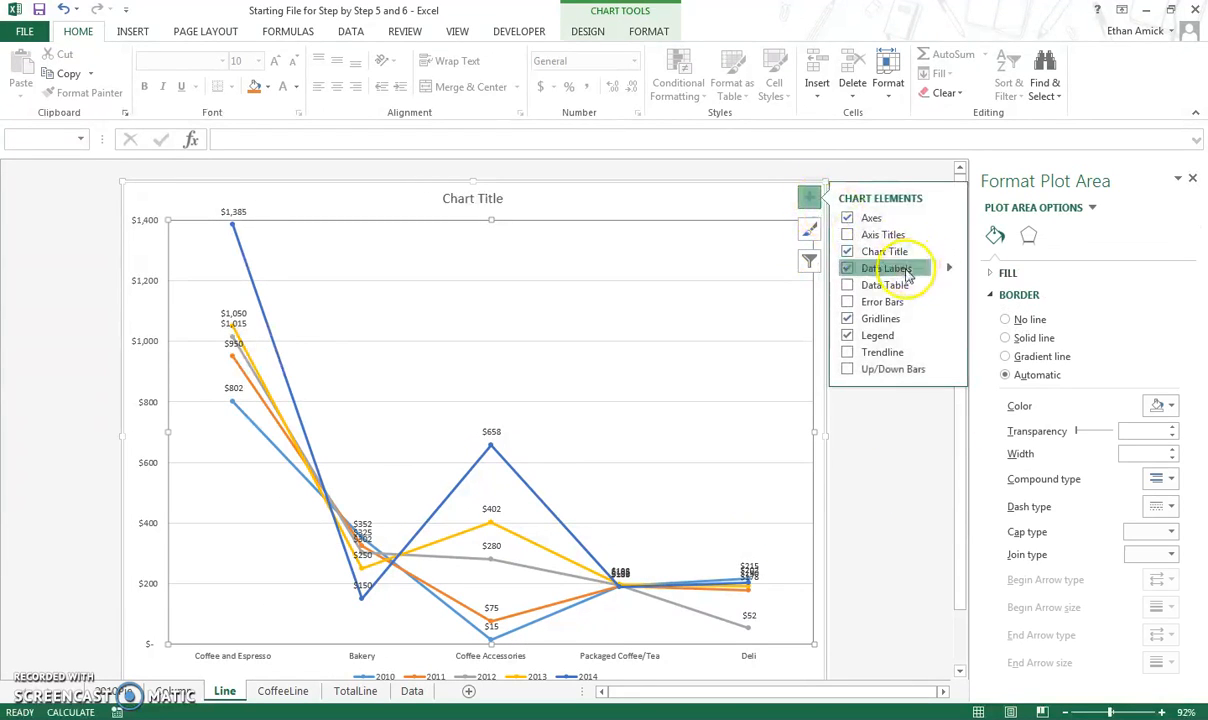
left_click(866, 268)
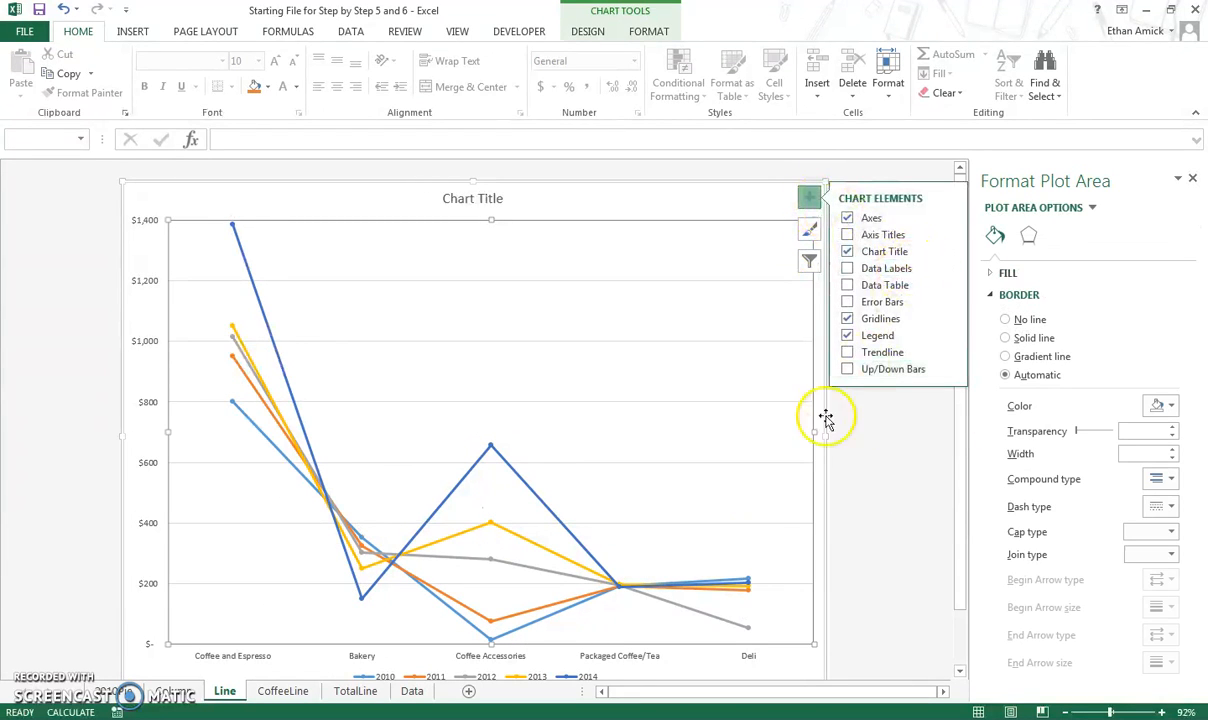
left_click(832, 498)
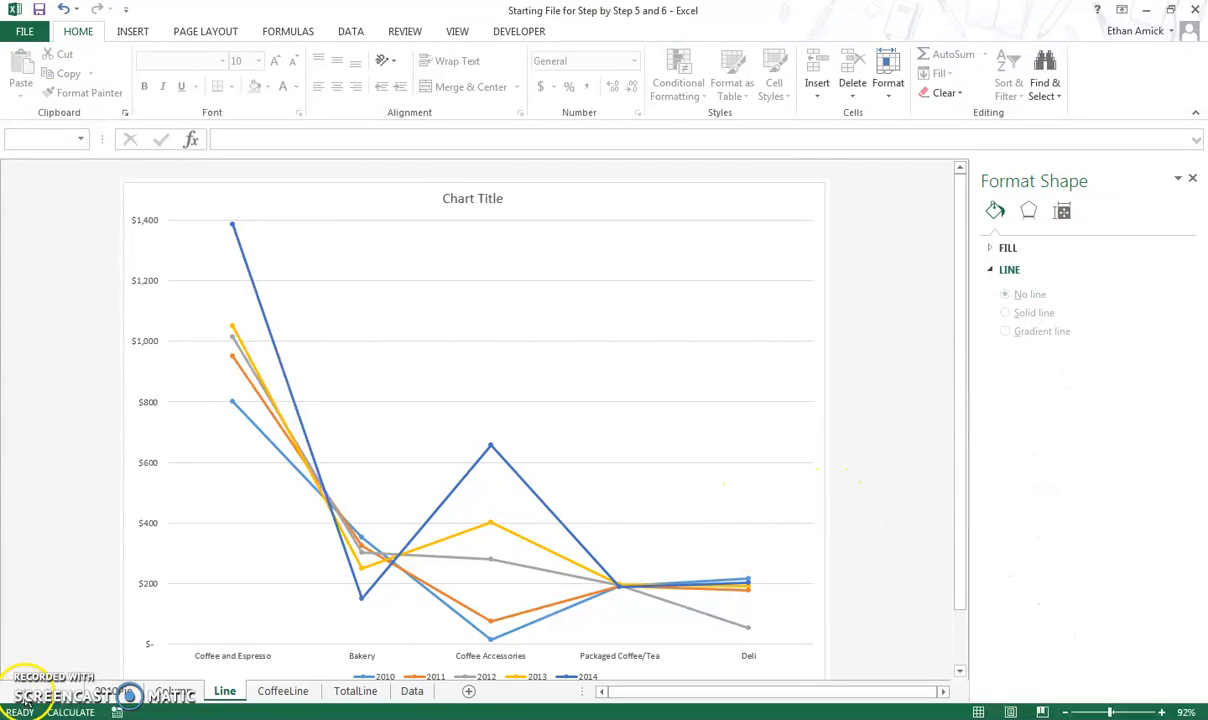